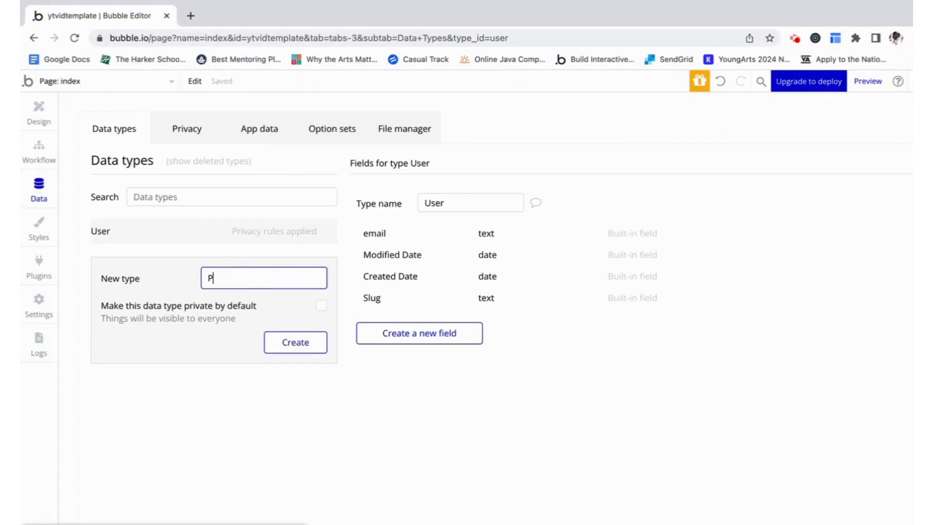
# Create a Product data type and give it a text field called name
pyautogui.write('uct')
pyautogui.click(296, 343)
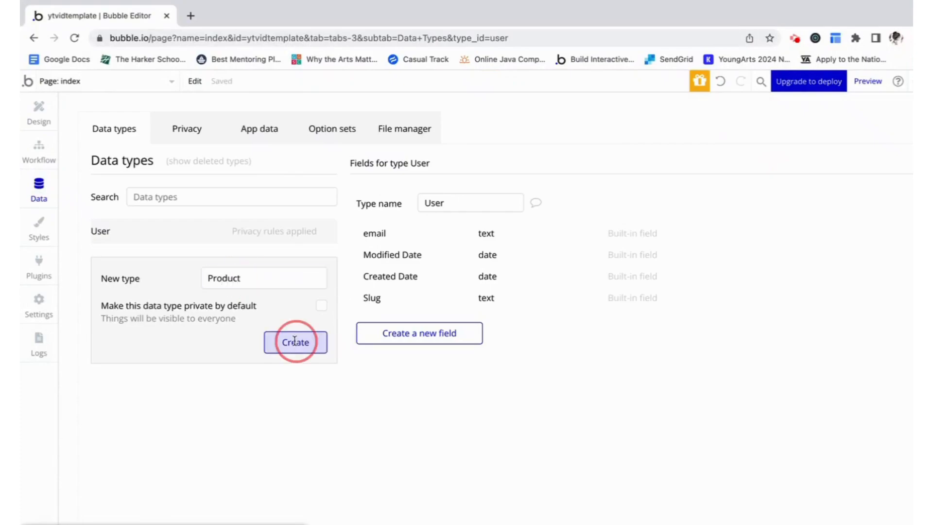
pyautogui.click(449, 334)
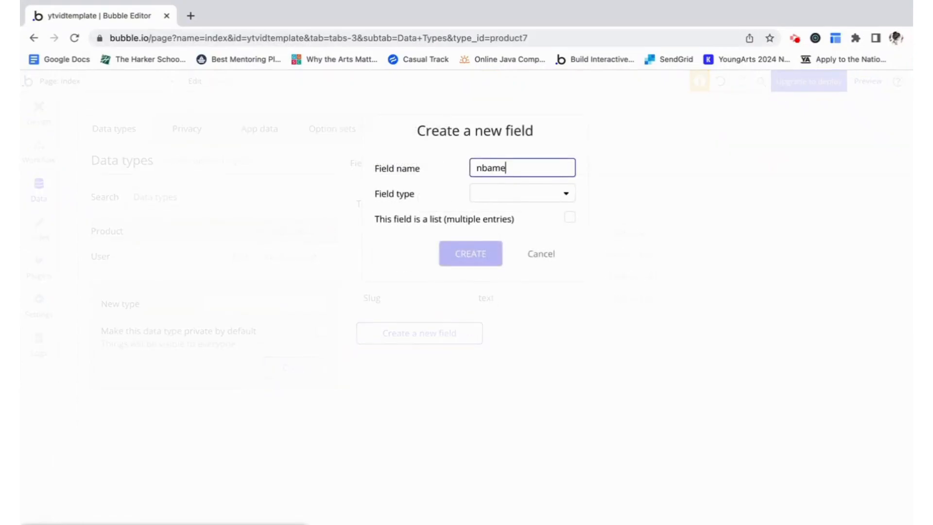
pyautogui.click(543, 195)
pyautogui.click(508, 216)
pyautogui.click(472, 254)
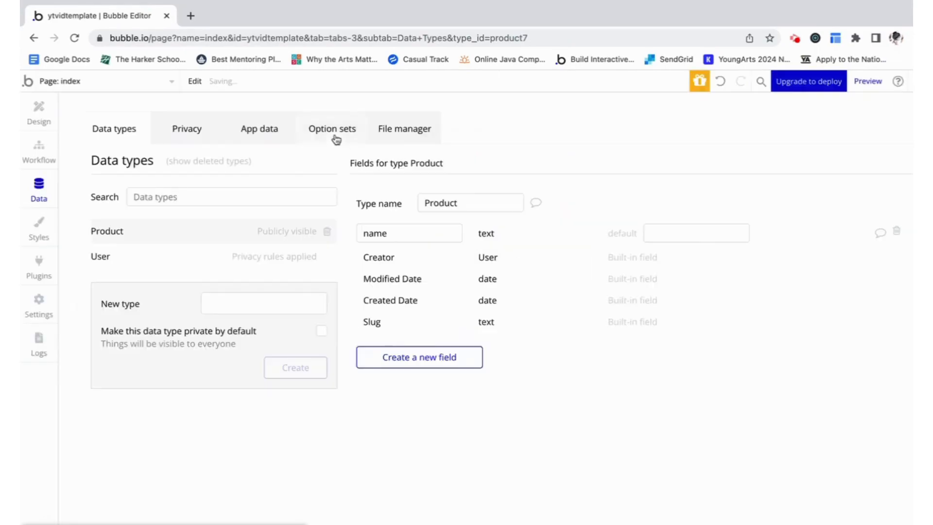
# Create a new option set called Tag
pyautogui.click(335, 141)
pyautogui.click(218, 255)
pyautogui.write('Tag')
pyautogui.click(295, 283)
# Add the options entertainment, platform development and medical to the Tag option set
pyautogui.click(442, 362)
pyautogui.write('entertainment')
pyautogui.click(592, 360)
pyautogui.click(468, 393)
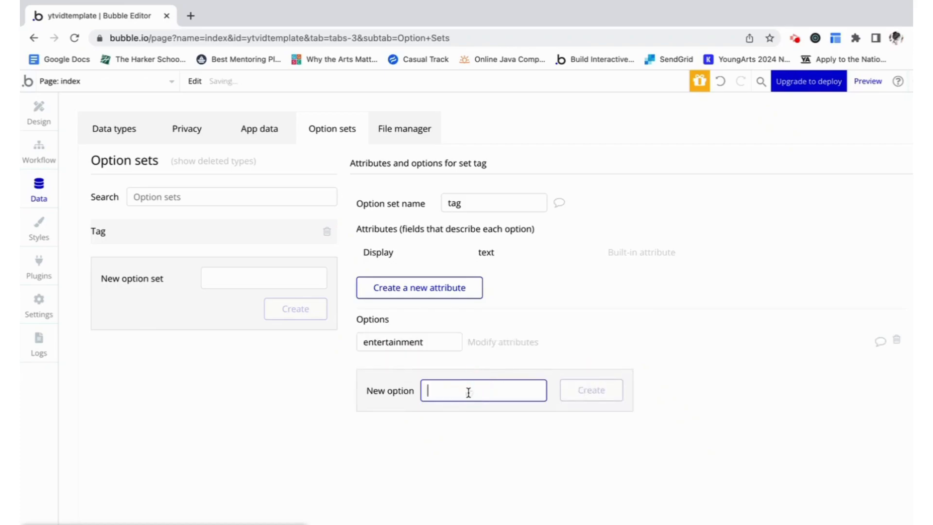
pyautogui.write('platf')
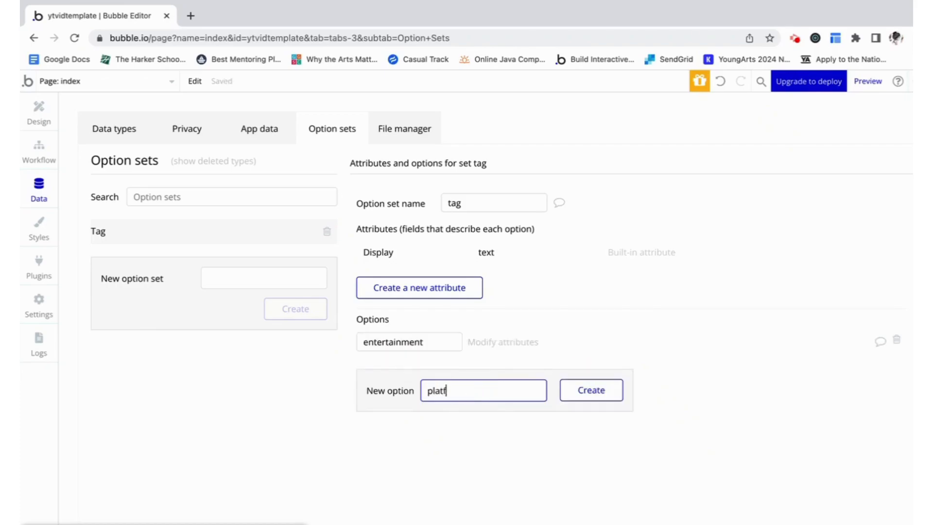
pyautogui.write('orm development')
pyautogui.click(590, 390)
pyautogui.click(481, 417)
pyautogui.write('medical')
pyautogui.click(605, 413)
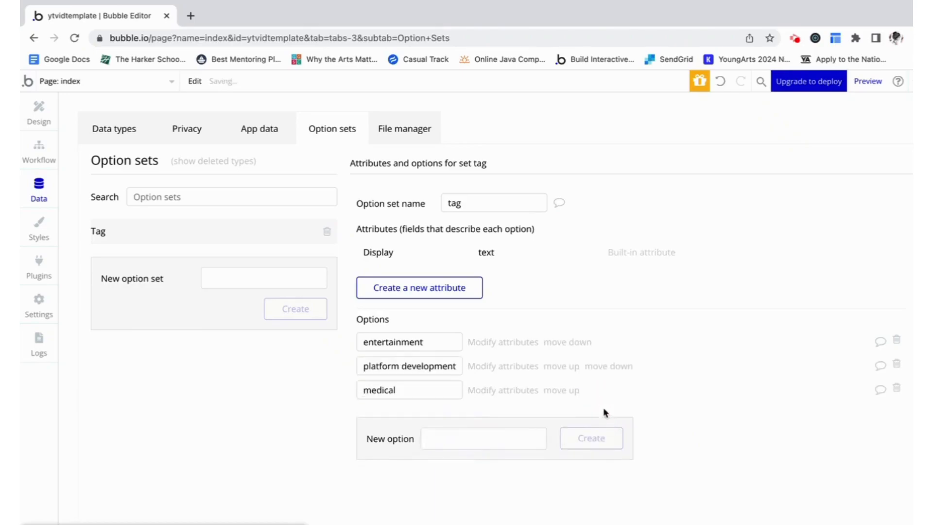
# Add a field called tags to the Product data type, of type tag and allowing multiple entries
pyautogui.click(126, 131)
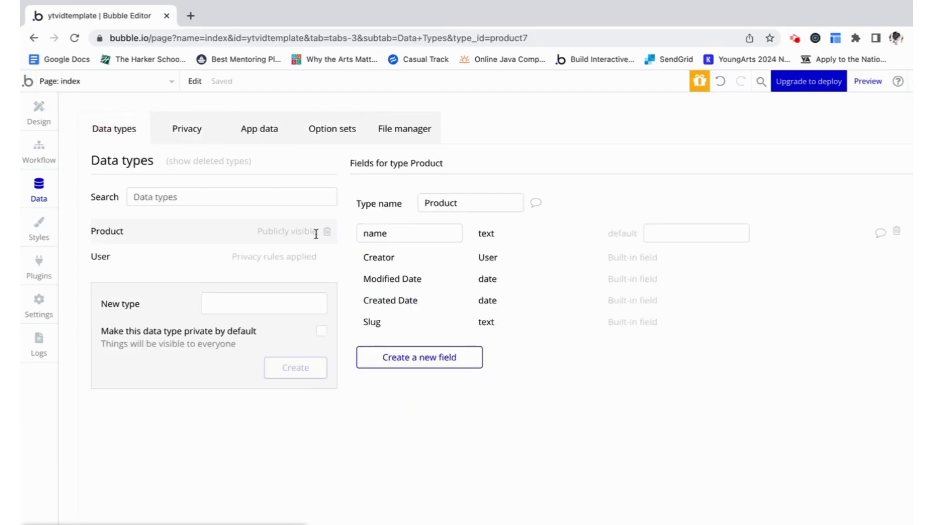
pyautogui.click(431, 356)
pyautogui.write('tags')
pyautogui.click(514, 195)
pyautogui.write('ta')
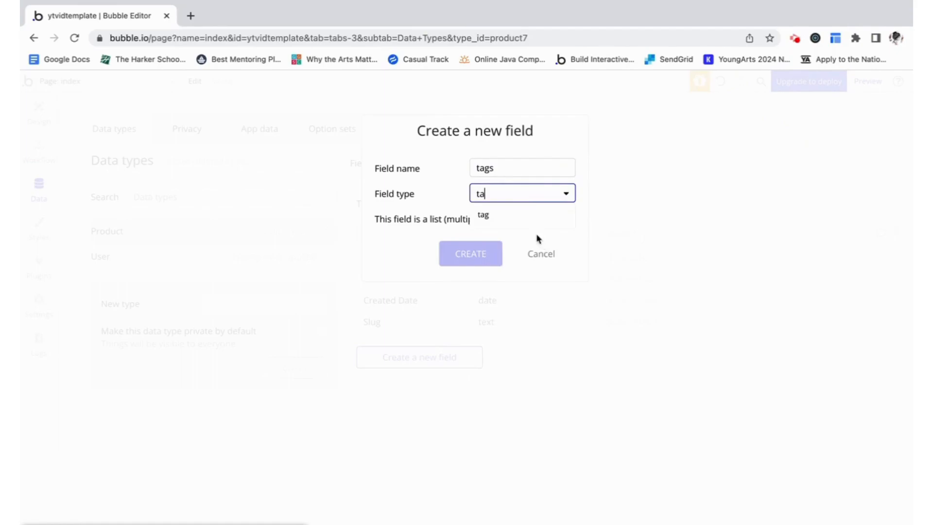
pyautogui.click(508, 215)
pyautogui.click(568, 218)
pyautogui.click(483, 257)
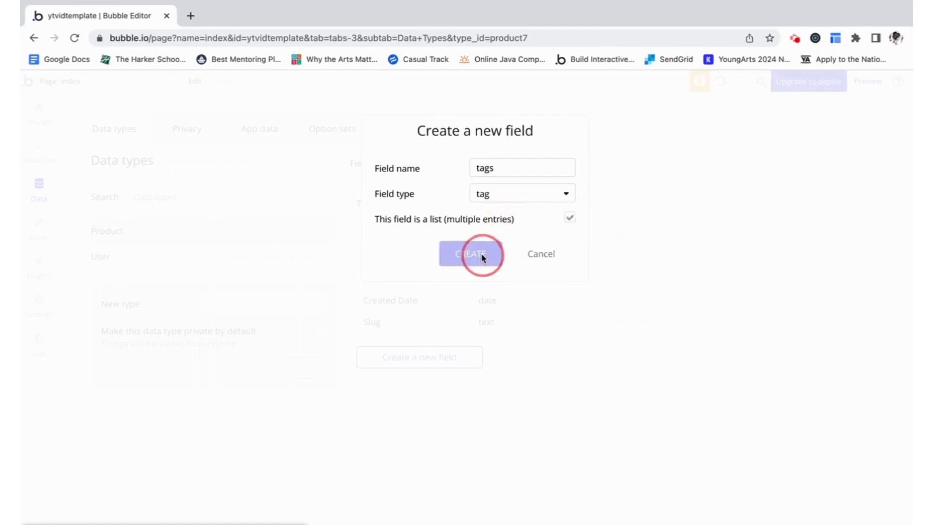
# Create a Product database entry named Bubble.io with the tags platform development and entertainment
pyautogui.click(258, 130)
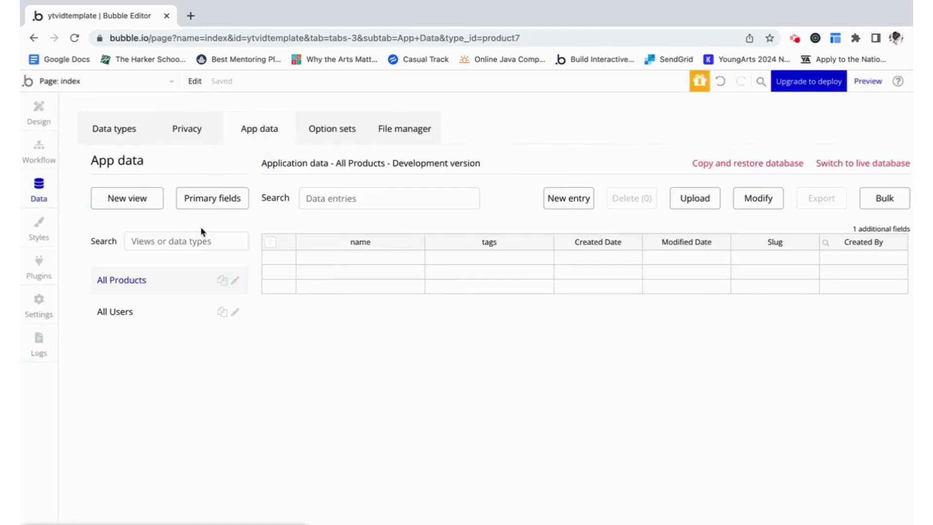
pyautogui.click(569, 195)
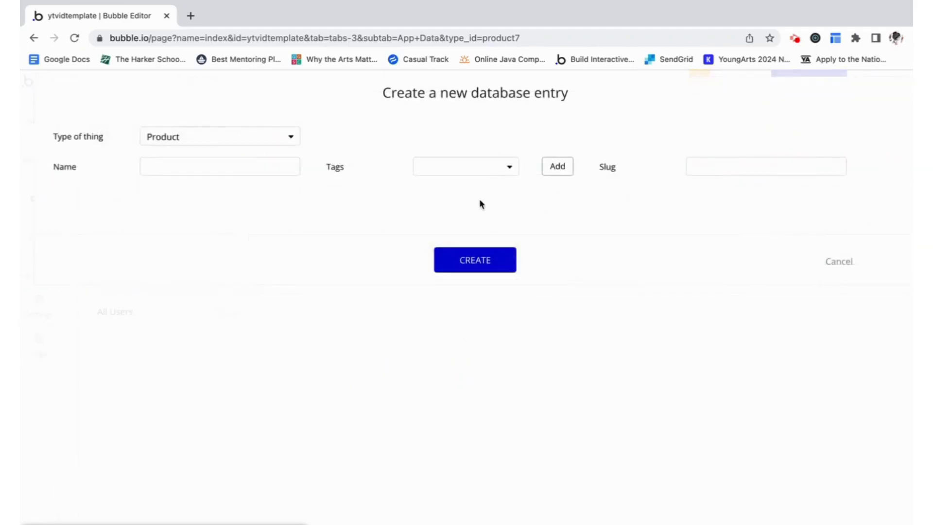
pyautogui.click(257, 167)
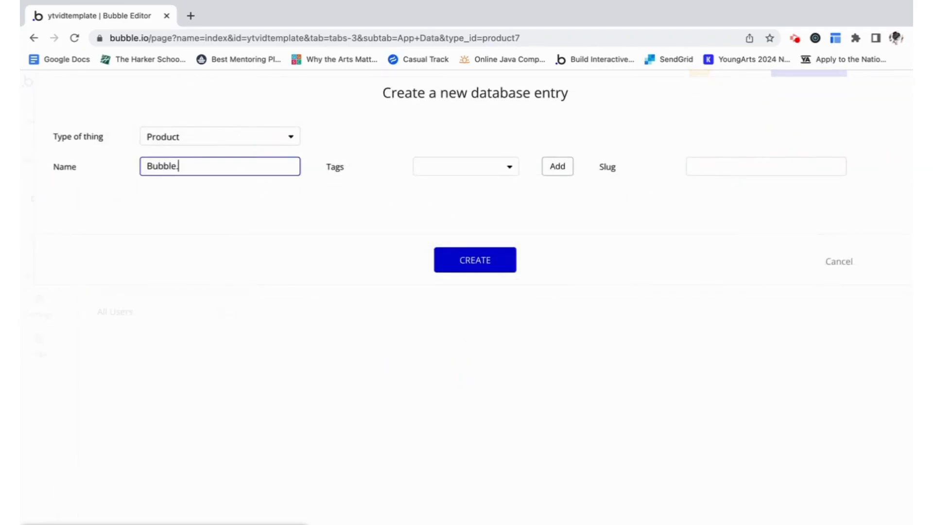
pyautogui.click(436, 176)
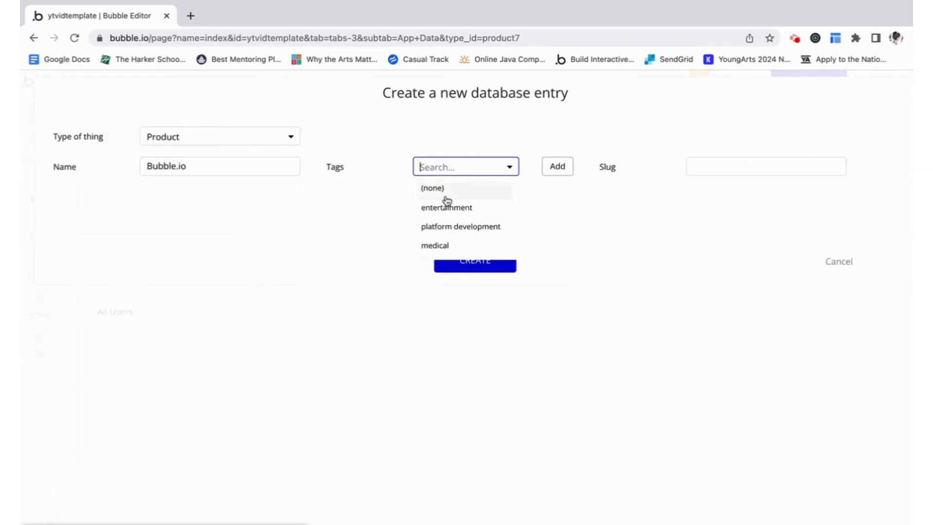
pyautogui.click(453, 229)
pyautogui.click(556, 167)
pyautogui.click(495, 185)
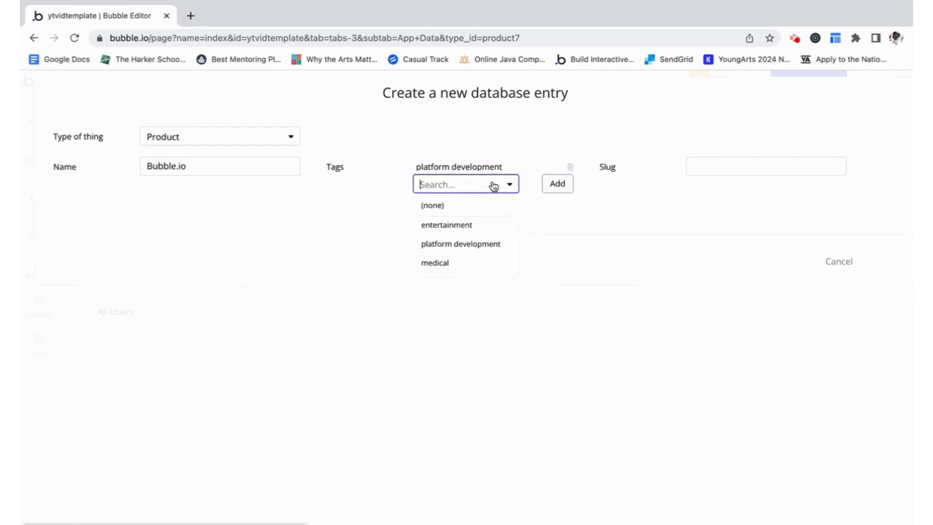
pyautogui.click(472, 224)
pyautogui.click(557, 187)
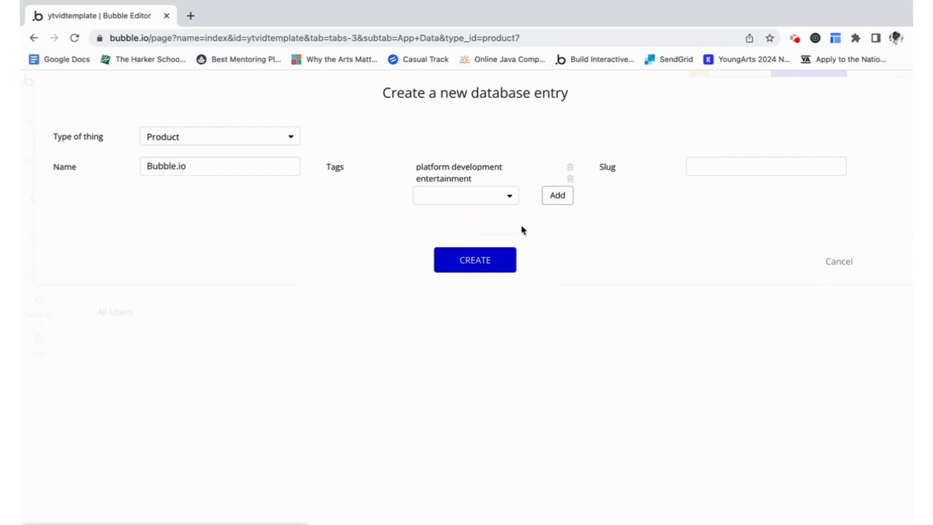
pyautogui.click(476, 270)
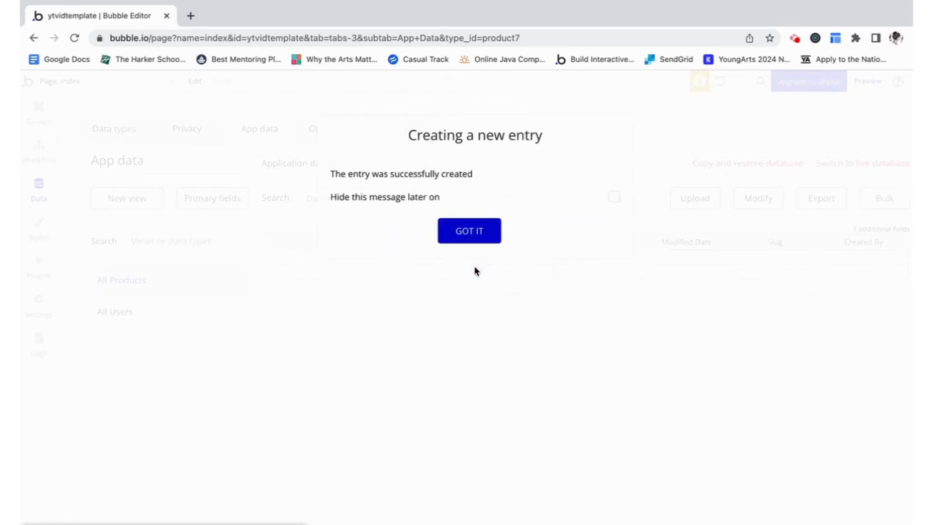
pyautogui.click(483, 237)
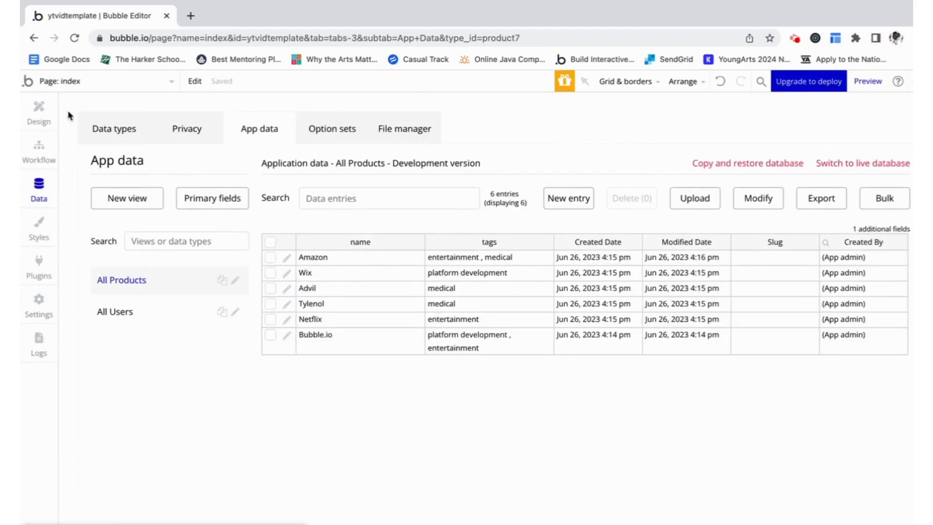
# Draw a repeating group in the lower middle of the index page
pyautogui.click(38, 109)
pyautogui.click(111, 442)
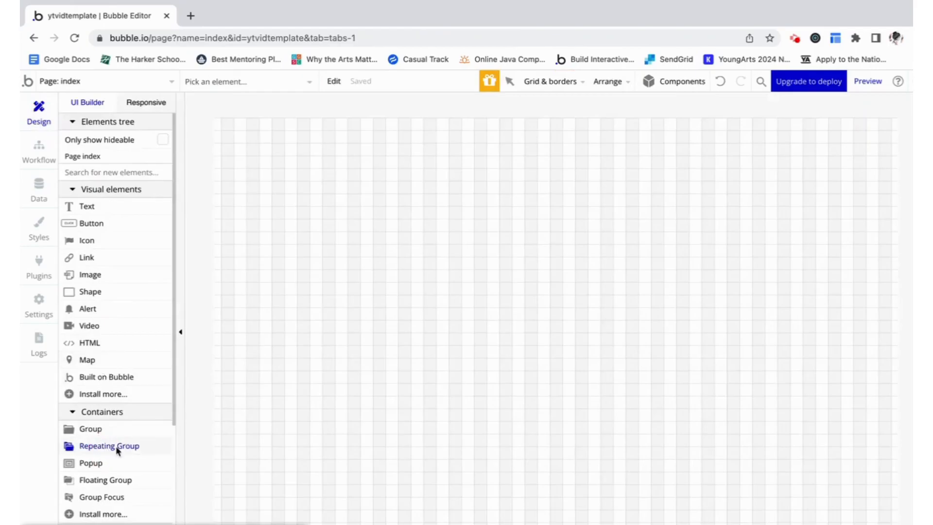
pyautogui.moveTo(436, 301); pyautogui.dragTo(716, 524)
# Set the repeating group's content type to Product and its data source to an unconstrained search for Products
pyautogui.click(771, 204)
pyautogui.click(762, 258)
pyautogui.click(754, 231)
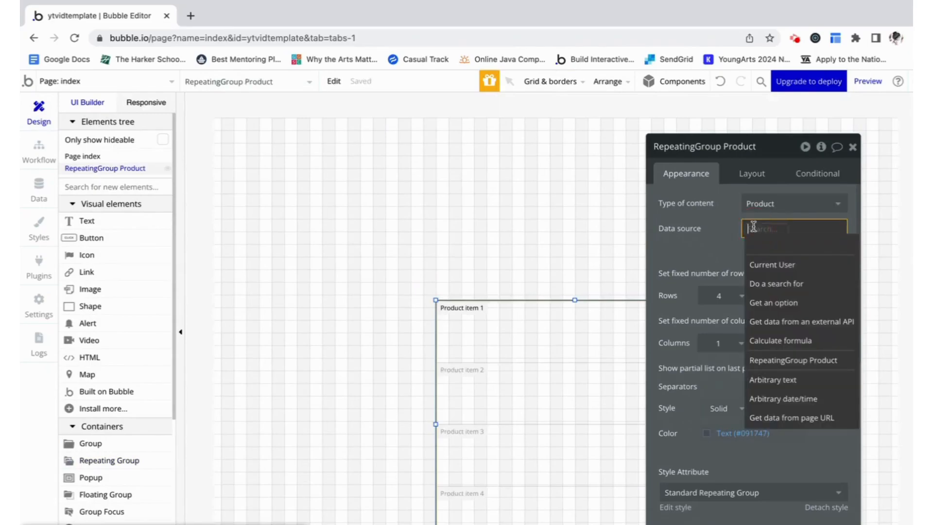
pyautogui.click(786, 285)
pyautogui.click(554, 176)
pyautogui.click(544, 213)
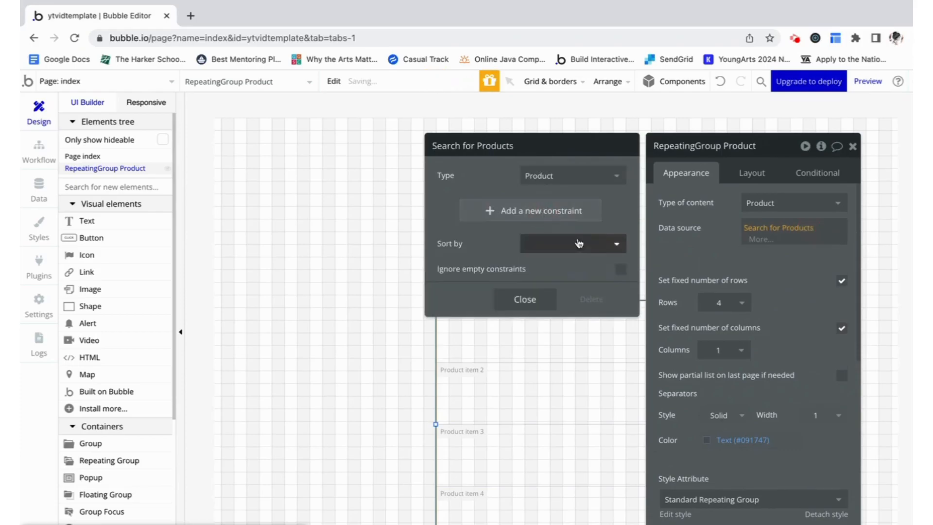
pyautogui.click(525, 300)
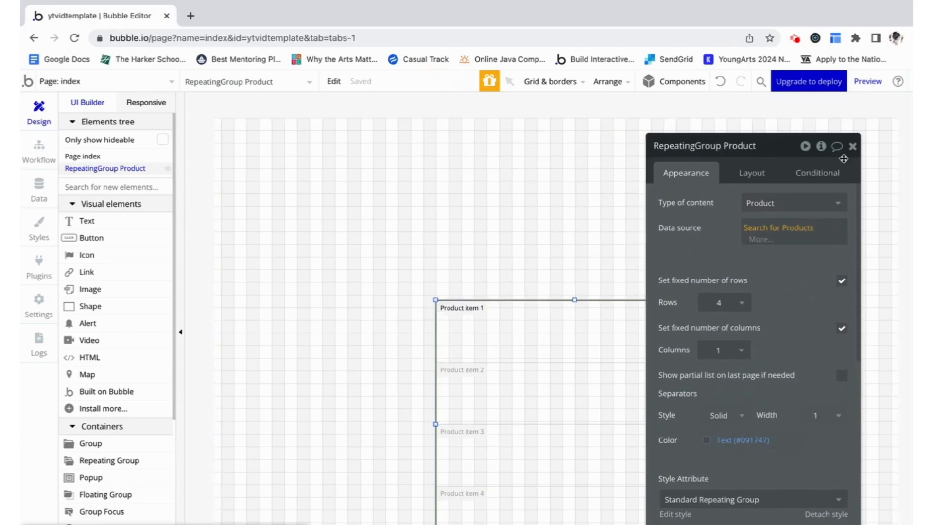
# Add a text element across the top of the first Product cell showing Current cell's Product's name
pyautogui.click(103, 222)
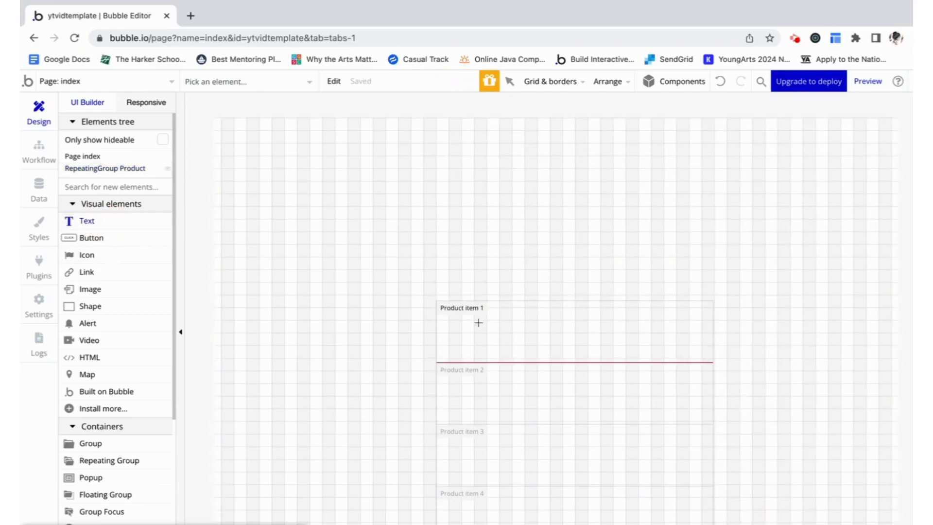
pyautogui.moveTo(443, 309)
pyautogui.mouseDown()
pyautogui.moveTo(521, 333)
pyautogui.moveTo(693, 326)
pyautogui.mouseUp()
pyautogui.click(856, 206)
pyautogui.click(728, 241)
pyautogui.click(771, 225)
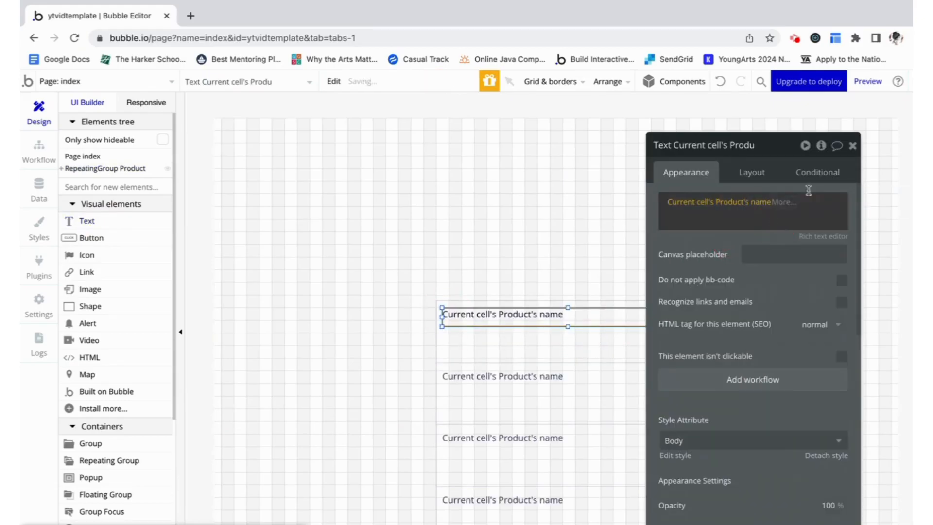
pyautogui.click(853, 146)
# Draw a nested repeating group below the product name, without a fixed number of rows and with 3 columns
pyautogui.click(109, 459)
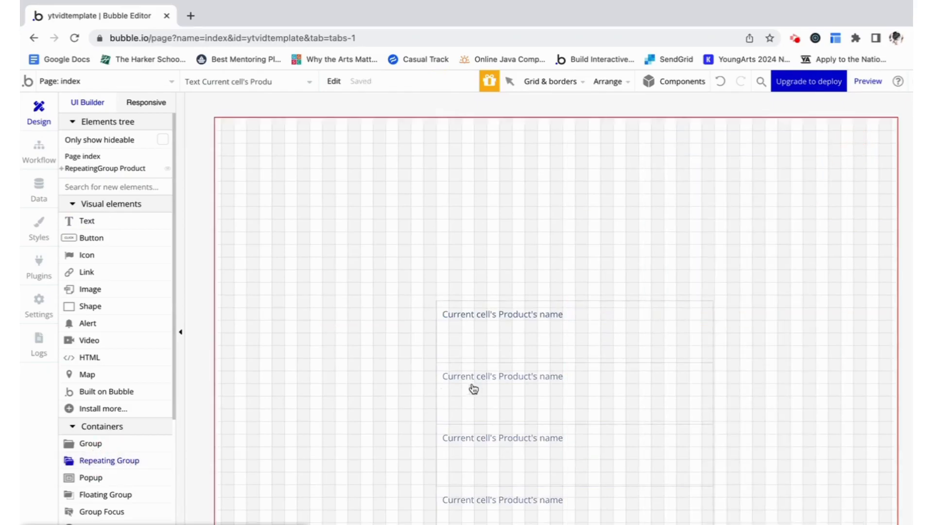
pyautogui.moveTo(442, 332)
pyautogui.mouseDown()
pyautogui.moveTo(681, 340)
pyautogui.moveTo(695, 353)
pyautogui.mouseUp()
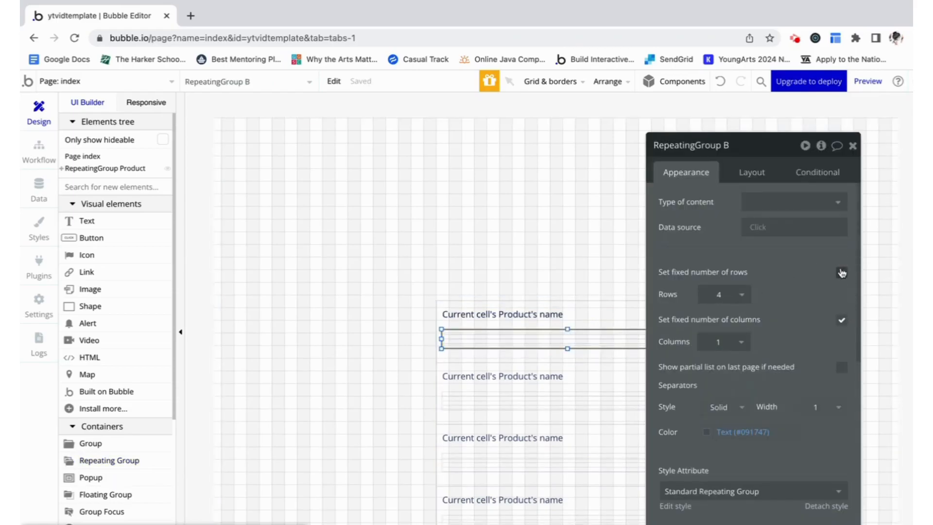
pyautogui.click(841, 272)
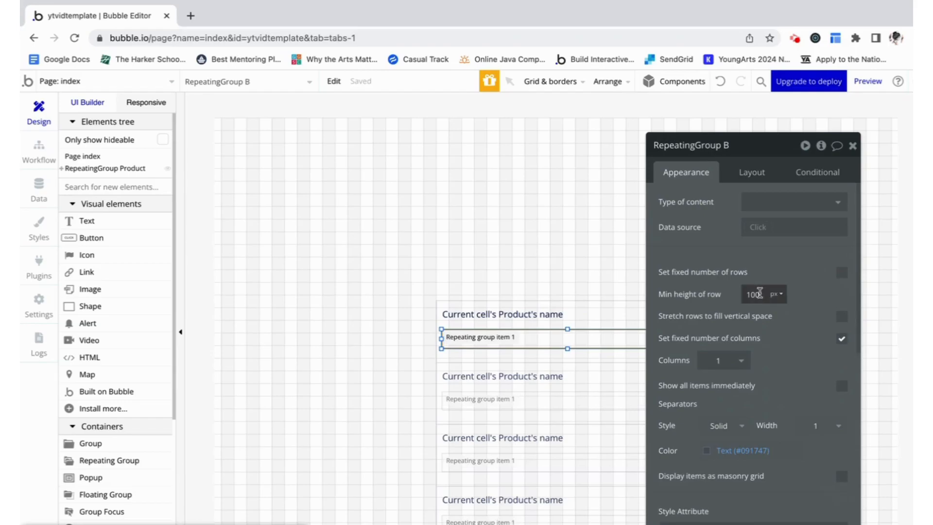
pyautogui.click(727, 360)
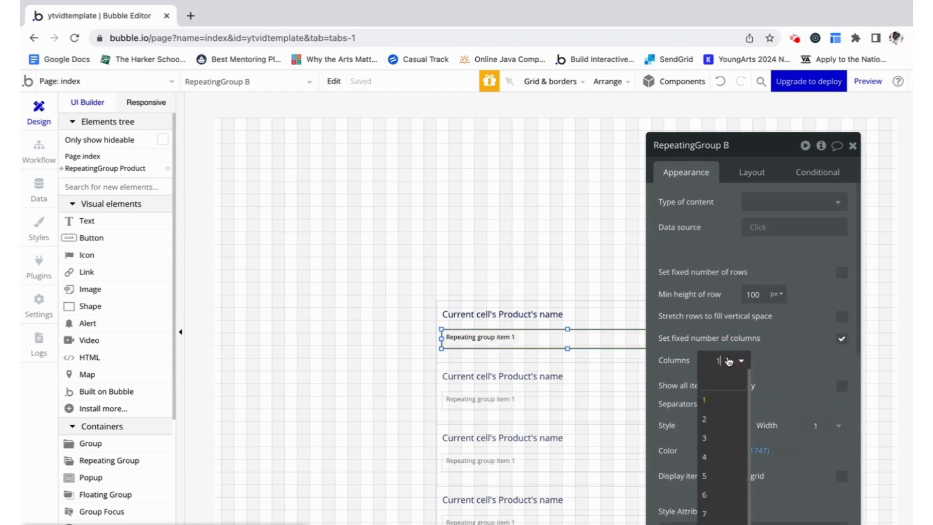
pyautogui.click(713, 439)
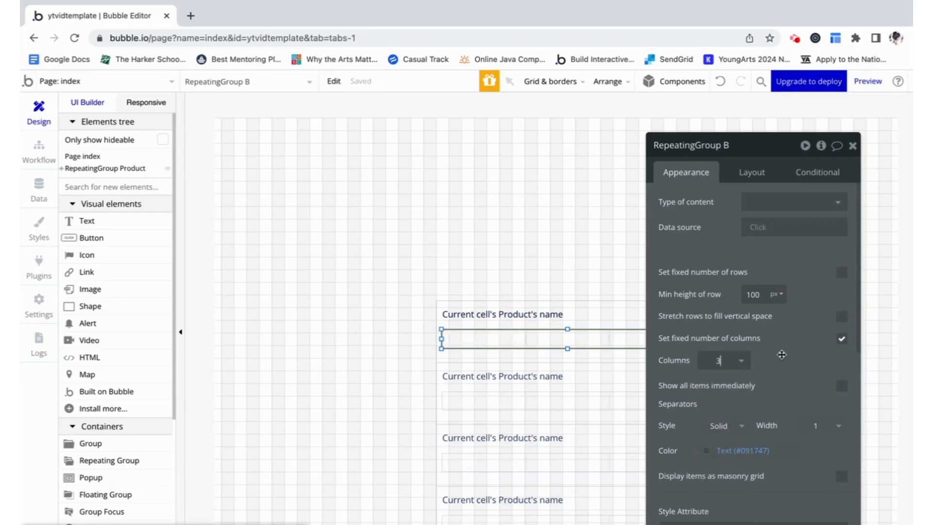
# Set the nested repeating group's content type to tag and its data source to Current cell's Product's tags
pyautogui.click(751, 202)
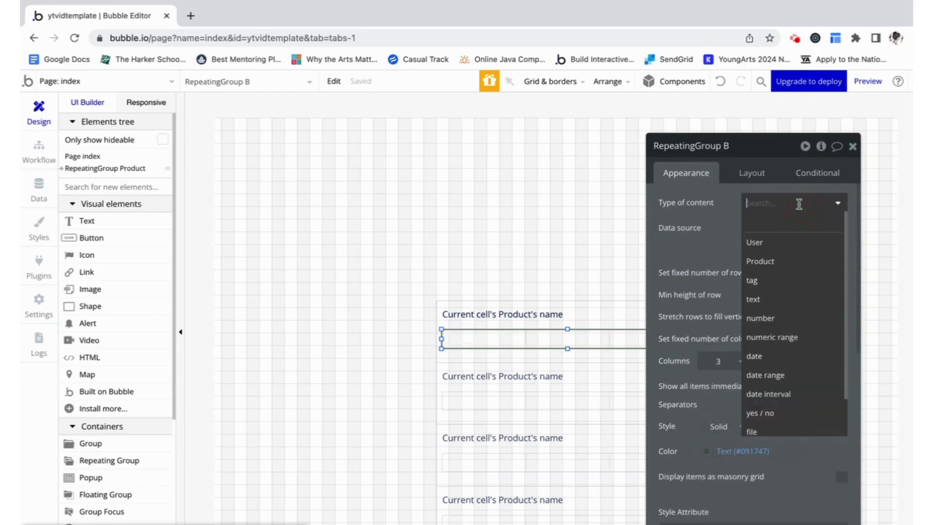
pyautogui.click(758, 277)
pyautogui.click(762, 226)
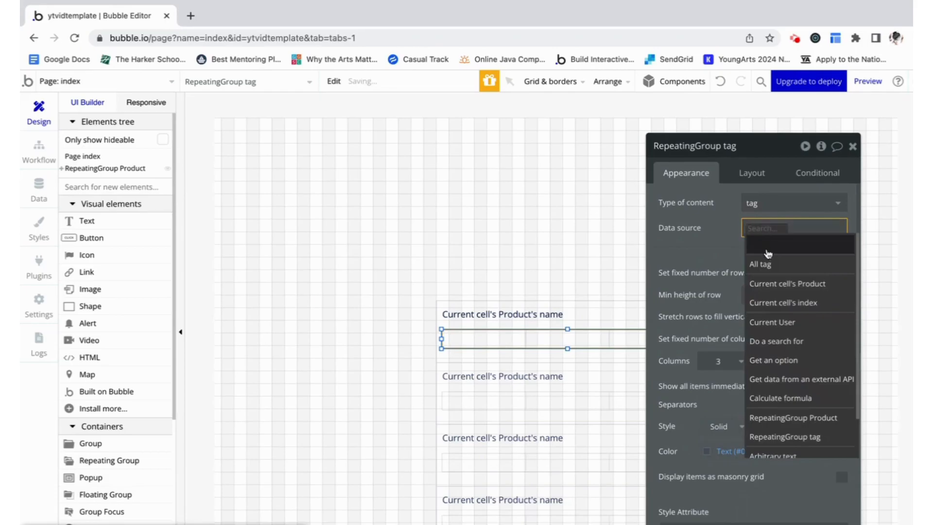
pyautogui.click(770, 281)
pyautogui.click(775, 258)
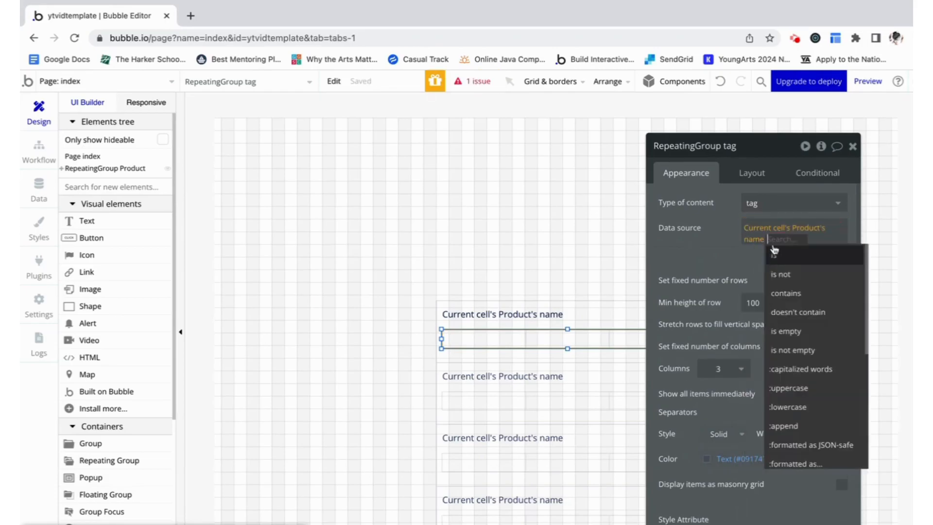
pyautogui.click(755, 241)
pyautogui.click(757, 292)
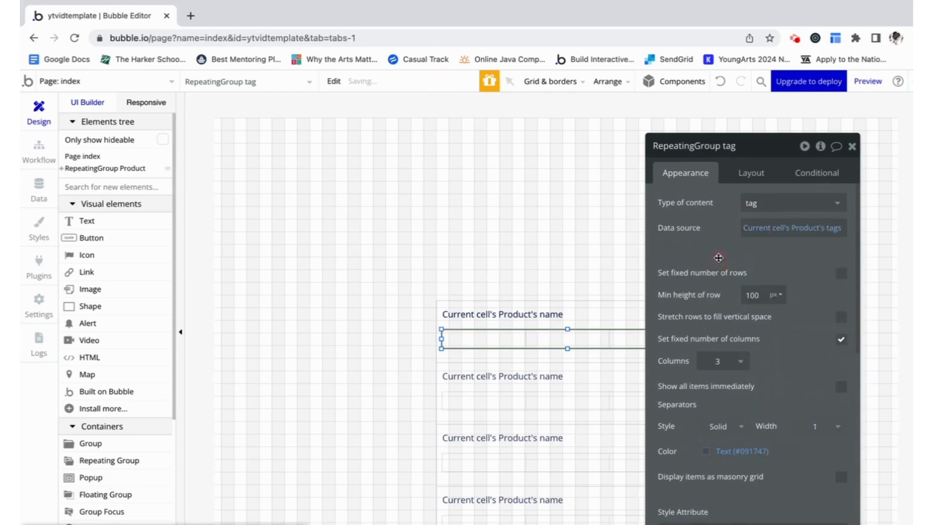
pyautogui.click(852, 147)
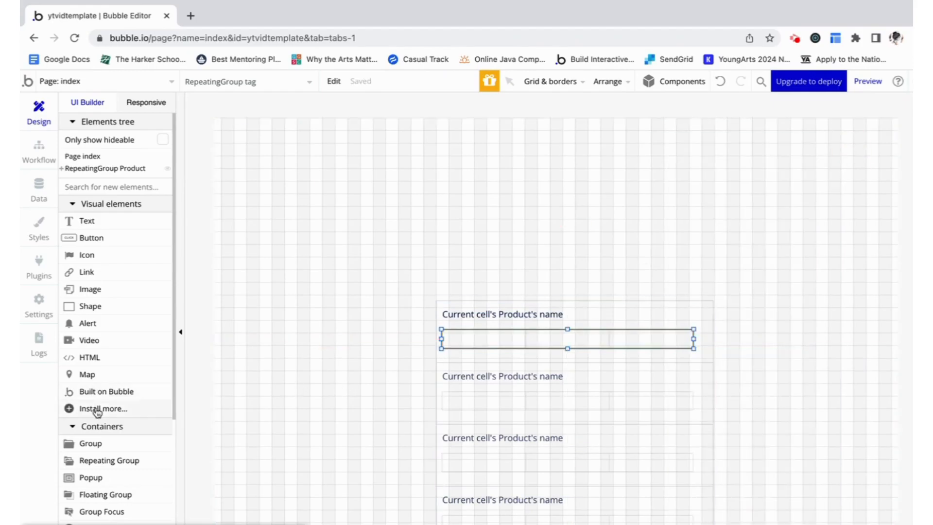
# Add a text element in the first cell of the nested repeating group showing Current cell's tag's Display, and preview the page
pyautogui.click(118, 224)
pyautogui.moveTo(447, 333); pyautogui.dragTo(482, 331)
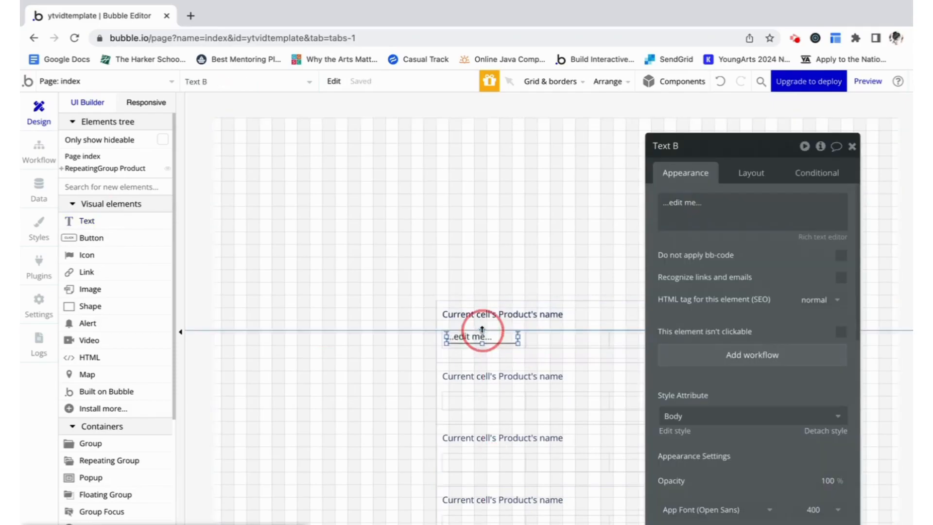
pyautogui.tripleClick(718, 202)
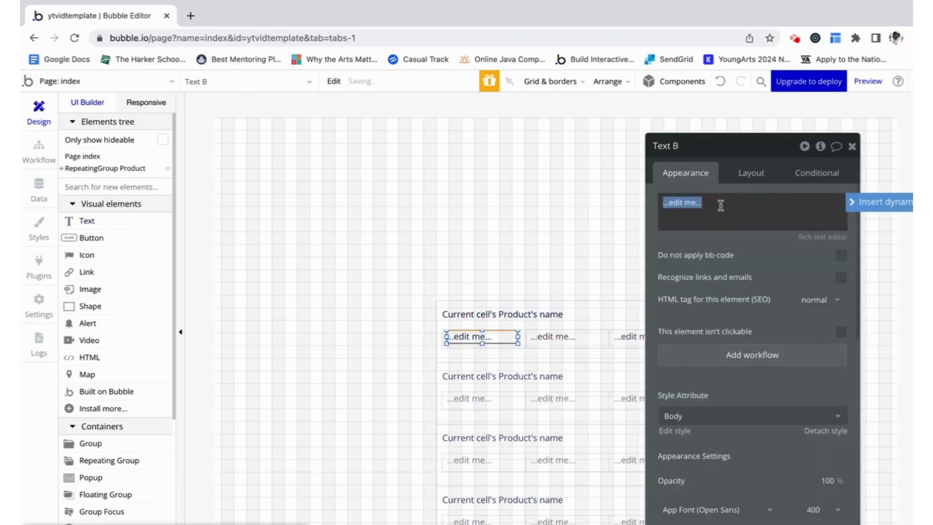
pyautogui.click(875, 210)
pyautogui.click(720, 238)
pyautogui.click(752, 220)
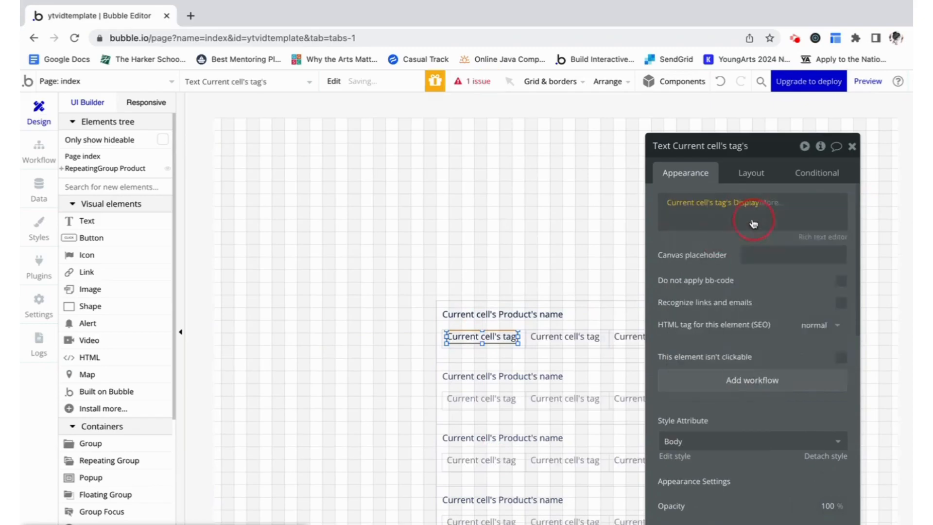
pyautogui.click(852, 147)
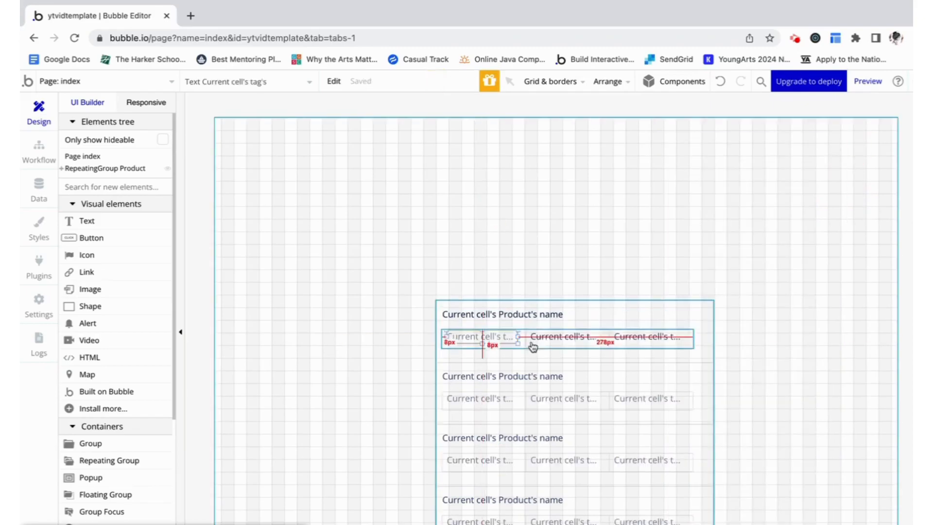
pyautogui.click(869, 79)
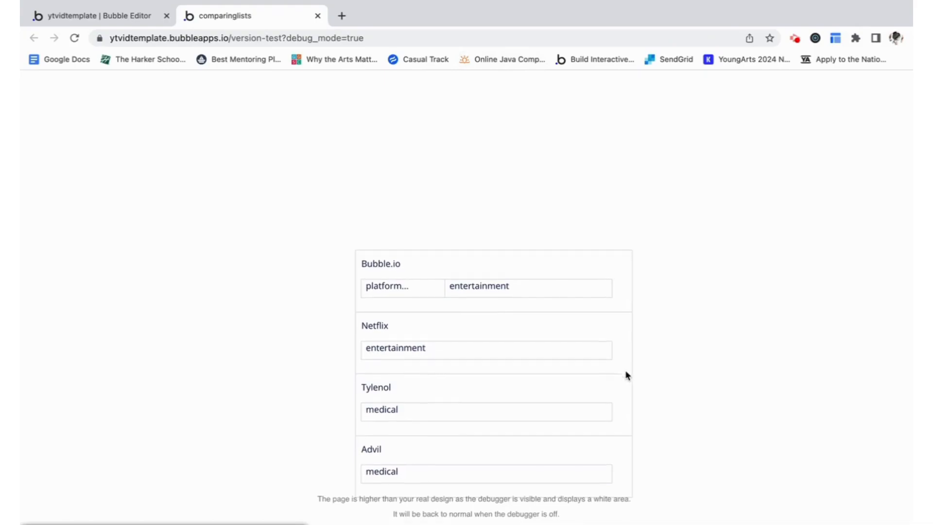
# Back in the Bubble editor, turn off the fixed number of rows for the Product repeating group
pyautogui.click(98, 16)
pyautogui.doubleClick(682, 342)
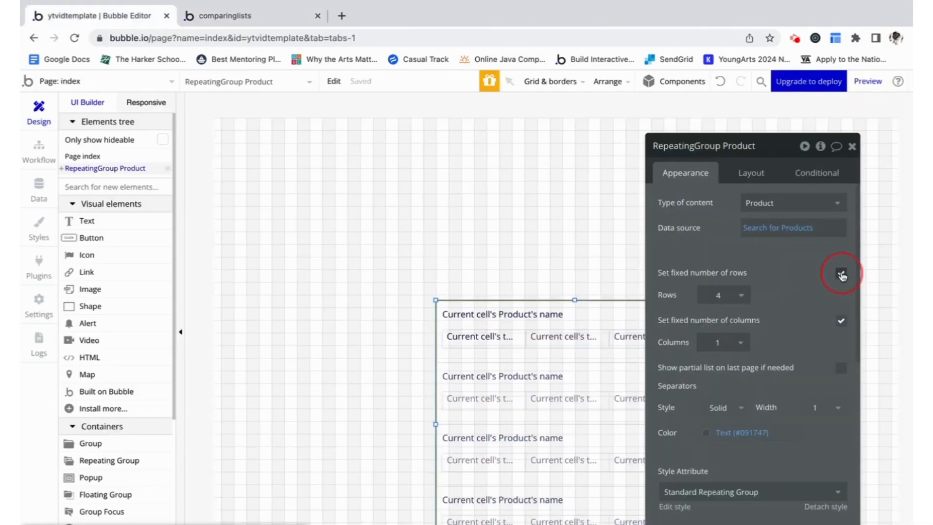
pyautogui.click(841, 274)
pyautogui.click(852, 145)
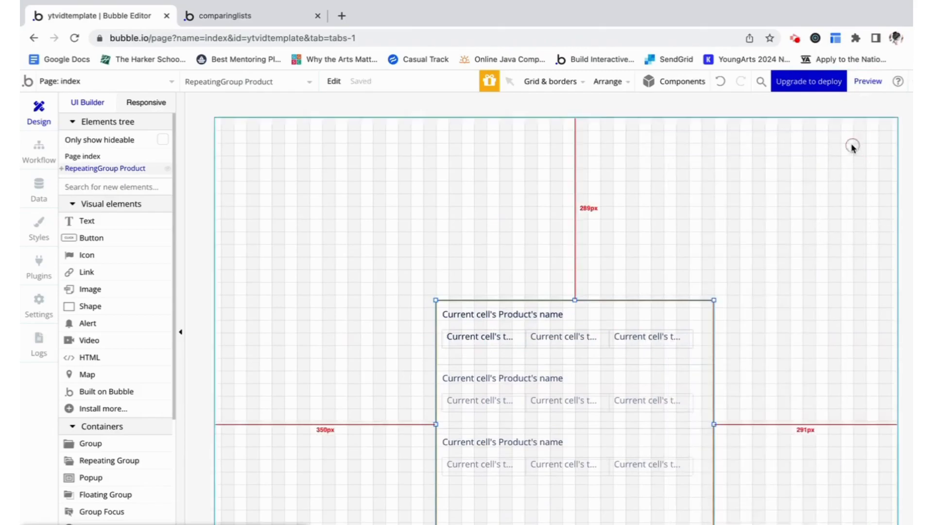
# Reload the page preview and check how the product list scrolls
pyautogui.click(297, 19)
pyautogui.click(289, 33)
pyautogui.press('Return')
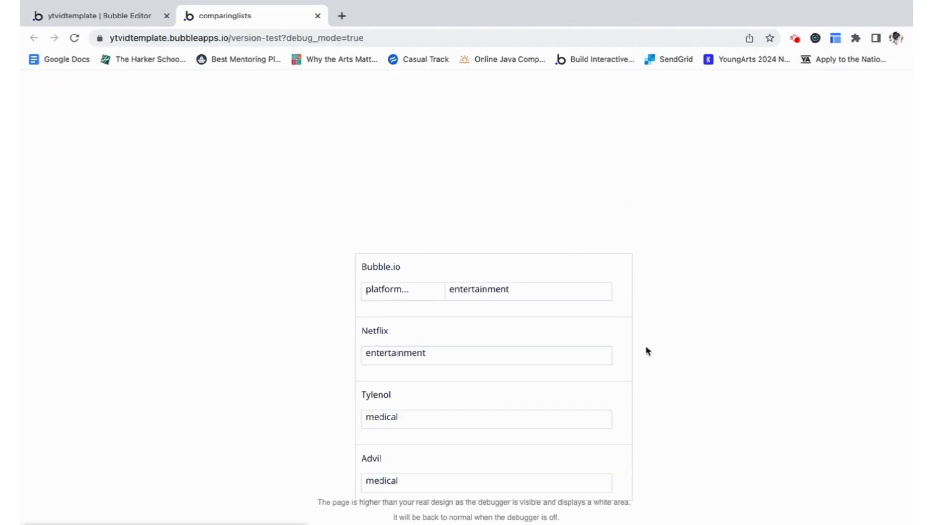
pyautogui.scroll(-3, 621, 368)
pyautogui.scroll(3, 620, 368)
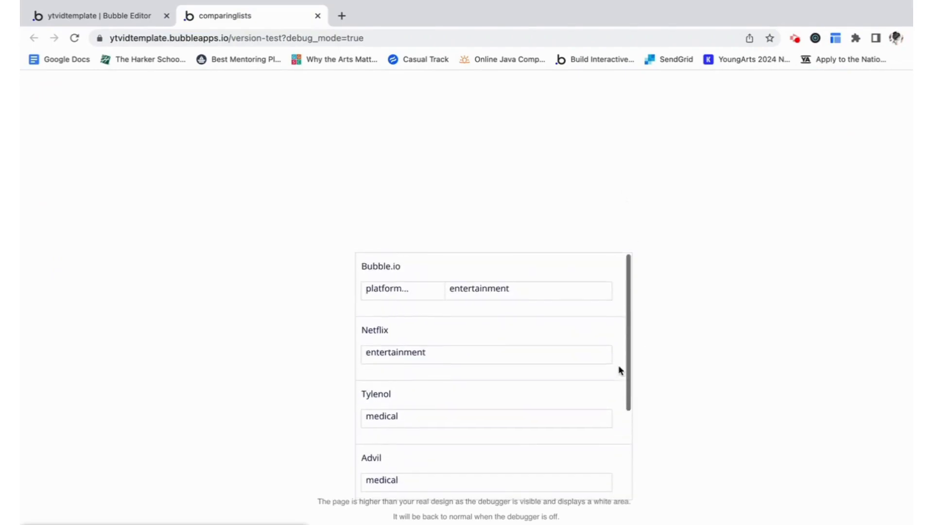
# Return to the Bubble editor and move the Product repeating group to the upper left area of the page
pyautogui.click(129, 16)
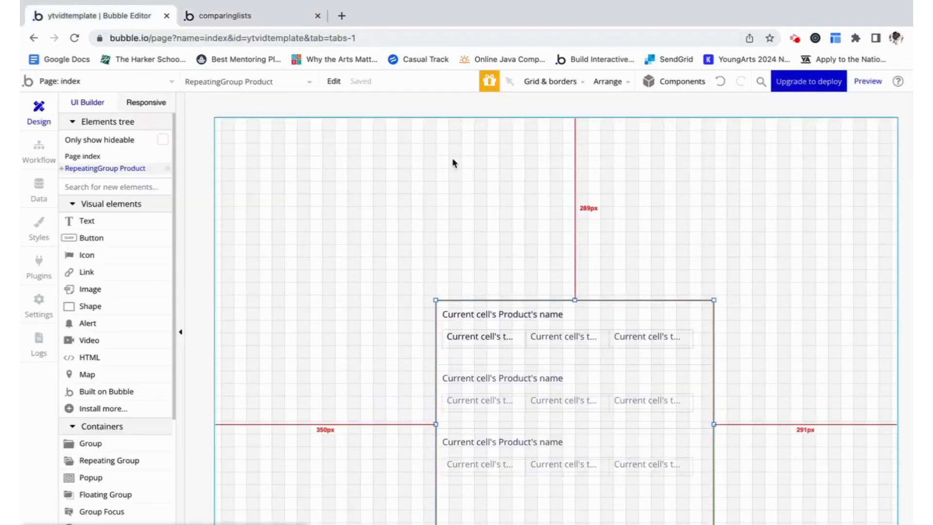
pyautogui.moveTo(707, 389); pyautogui.dragTo(543, 245)
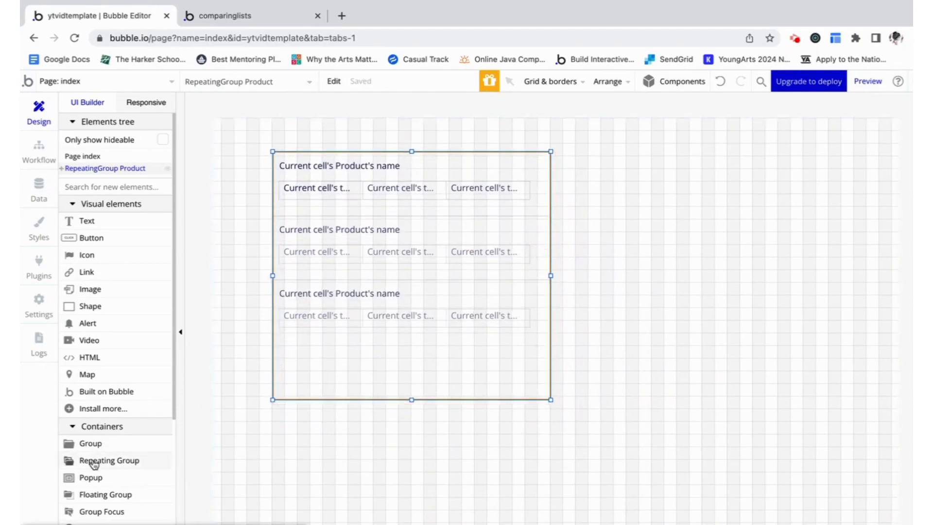
# Find and install Bubble's Multiselect Dropdown plugin from the input form plugins
pyautogui.scroll(-3, 111, 461)
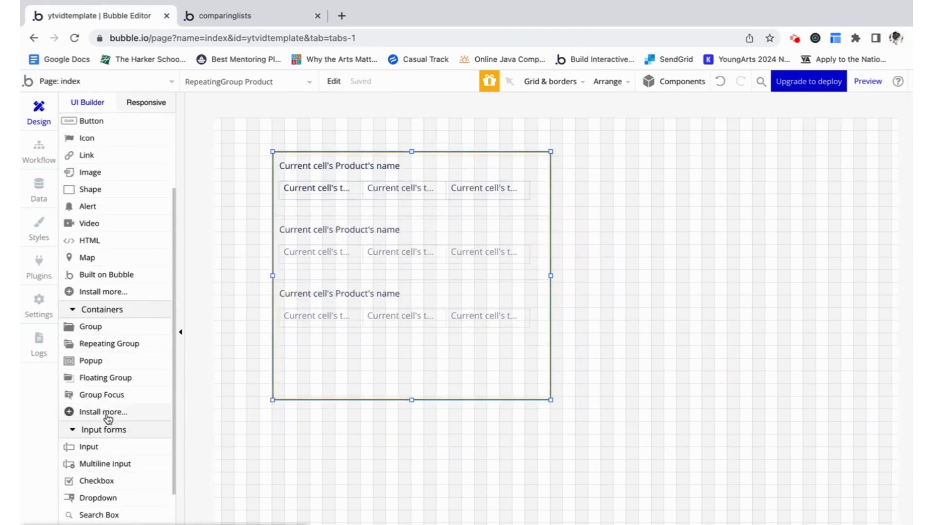
pyautogui.scroll(-4, 115, 404)
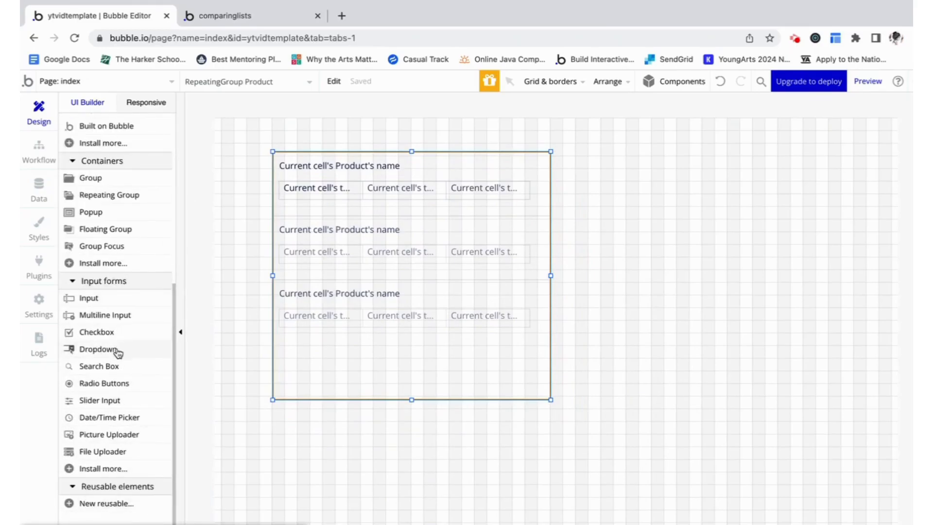
pyautogui.click(102, 468)
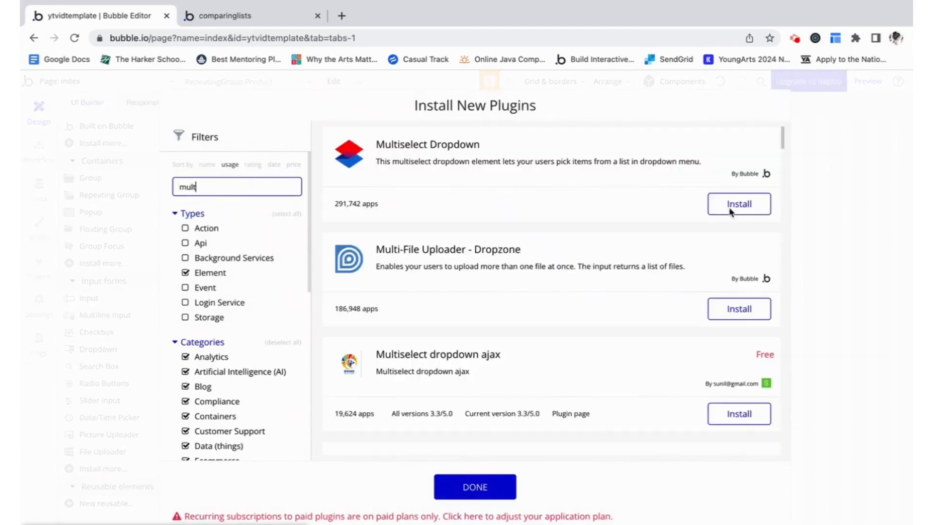
pyautogui.click(759, 211)
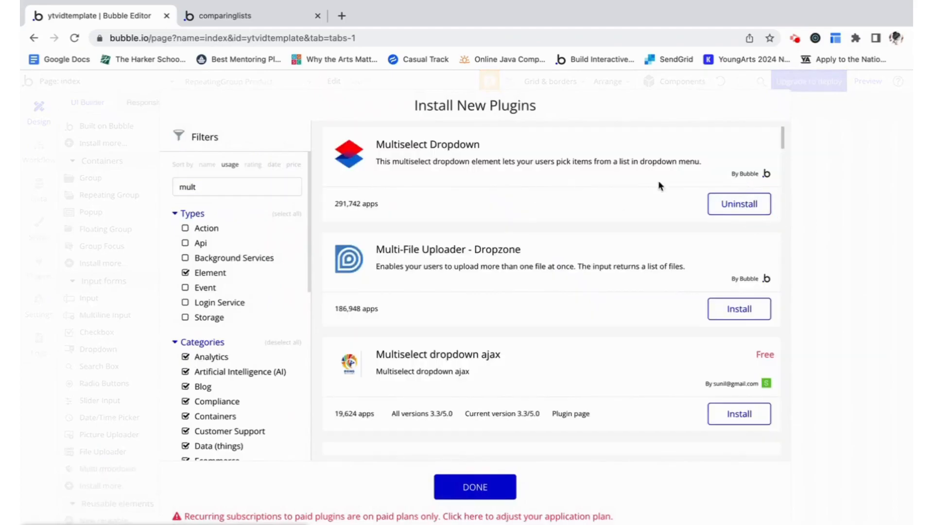
pyautogui.click(481, 488)
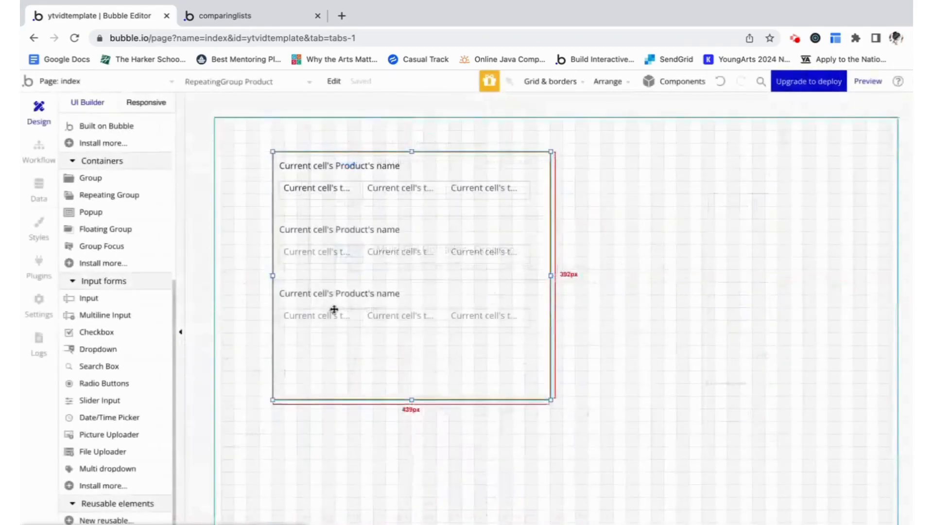
# Draw a multi dropdown beside the repeating group with dynamic choices of type tag, source All tag and caption Current option's Display
pyautogui.click(109, 469)
pyautogui.moveTo(571, 153); pyautogui.dragTo(866, 198)
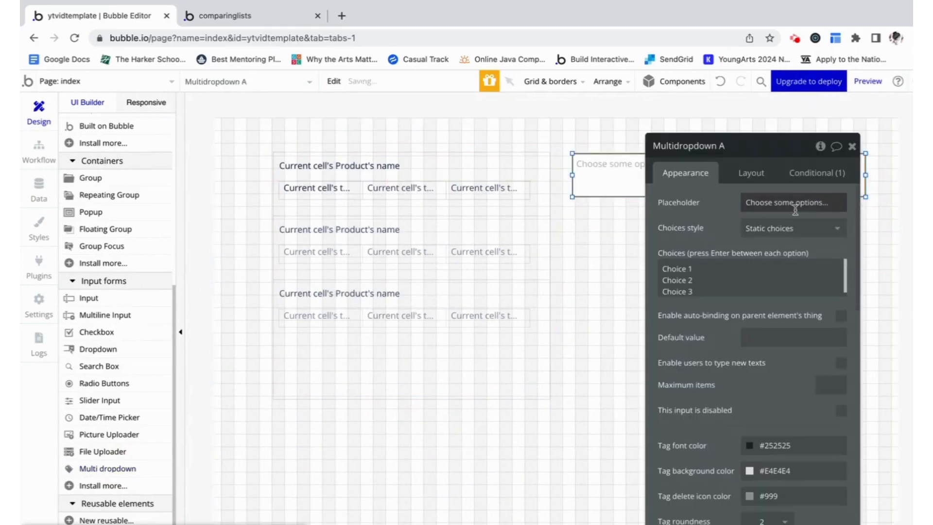
pyautogui.click(783, 228)
pyautogui.click(775, 268)
pyautogui.click(768, 254)
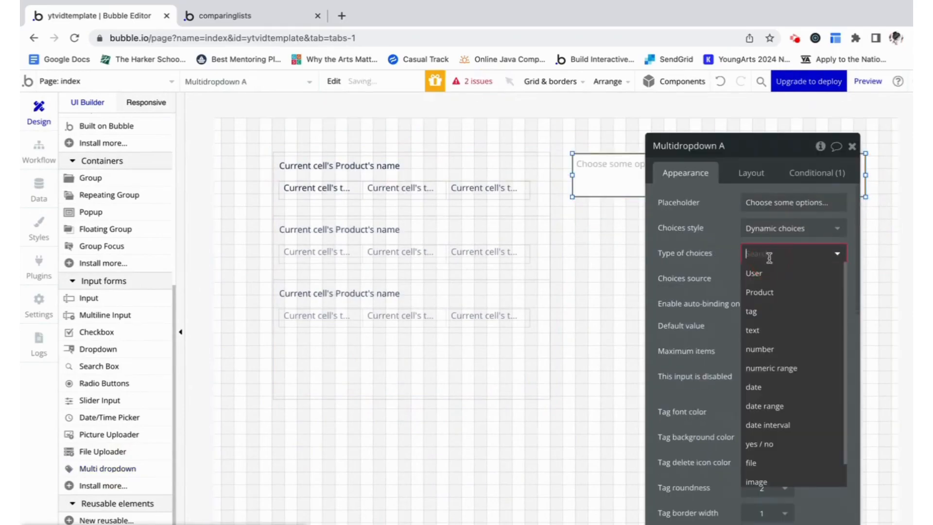
pyautogui.click(764, 312)
pyautogui.click(767, 279)
pyautogui.click(764, 296)
pyautogui.click(815, 305)
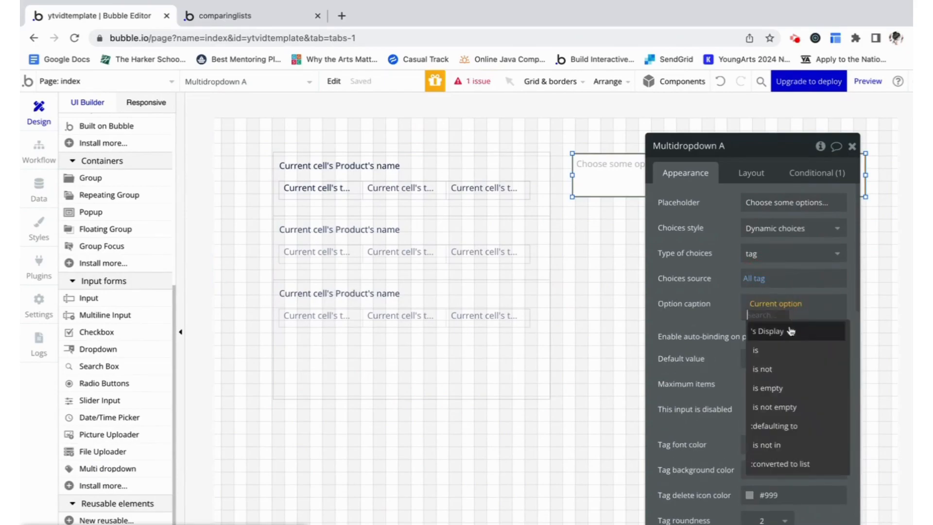
pyautogui.click(780, 328)
pyautogui.click(851, 146)
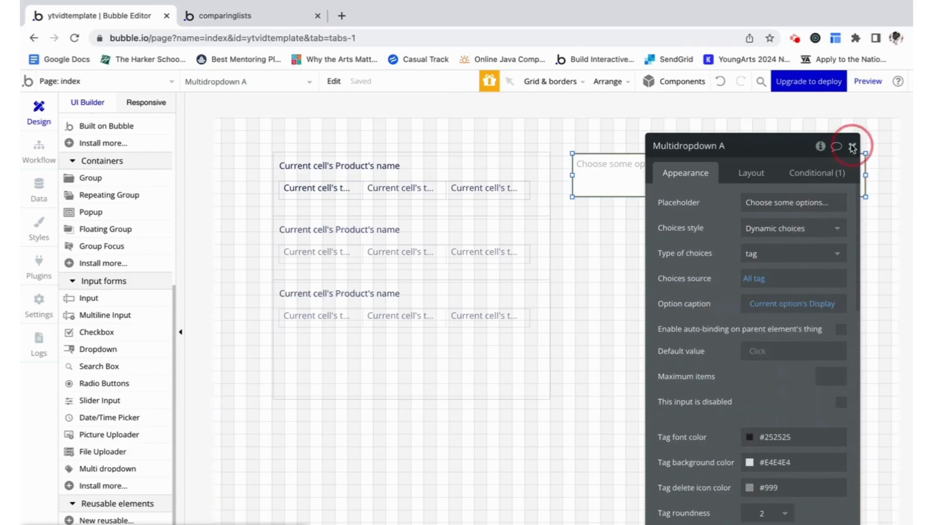
# Reload the preview and test the multi dropdown by choosing platform development, entertainment and medical, then removing entertainment
pyautogui.click(261, 19)
pyautogui.click(257, 36)
pyautogui.press('Return')
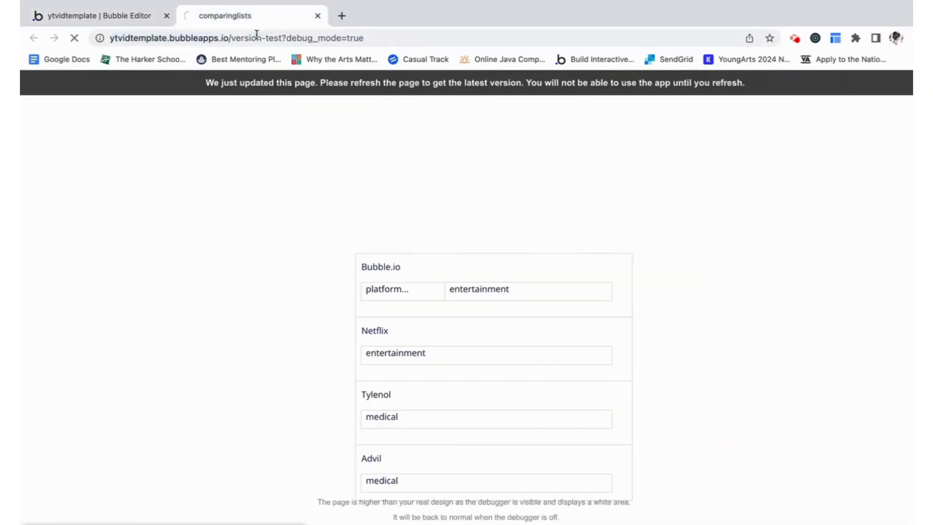
pyautogui.click(531, 133)
pyautogui.click(529, 172)
pyautogui.click(618, 121)
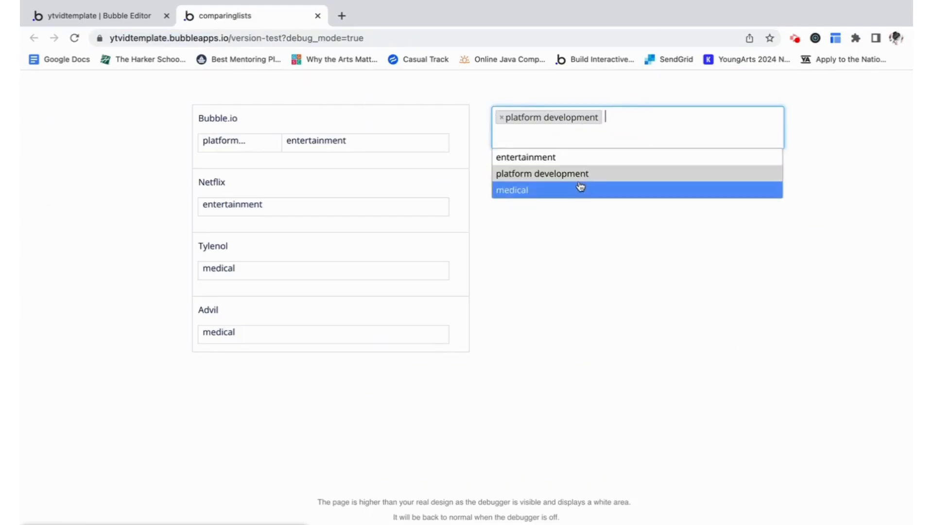
pyautogui.click(573, 157)
pyautogui.click(685, 117)
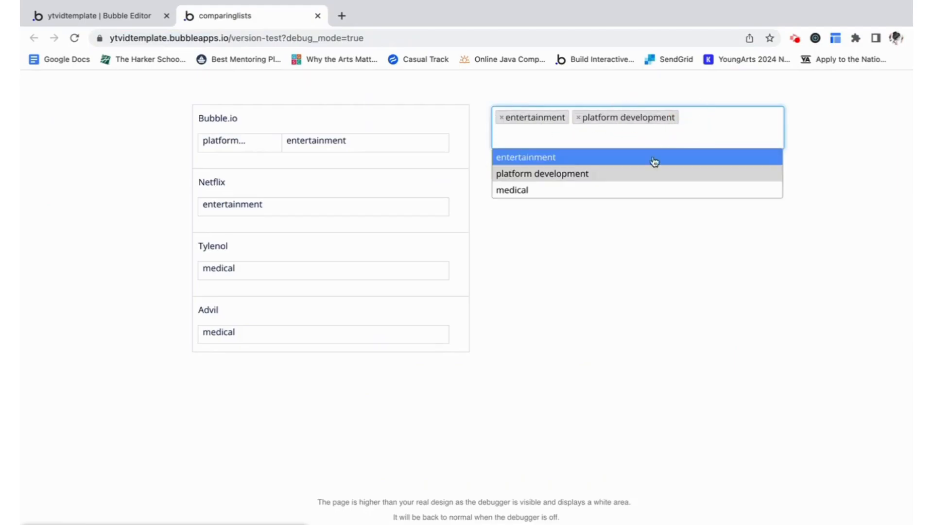
pyautogui.click(587, 190)
pyautogui.click(501, 118)
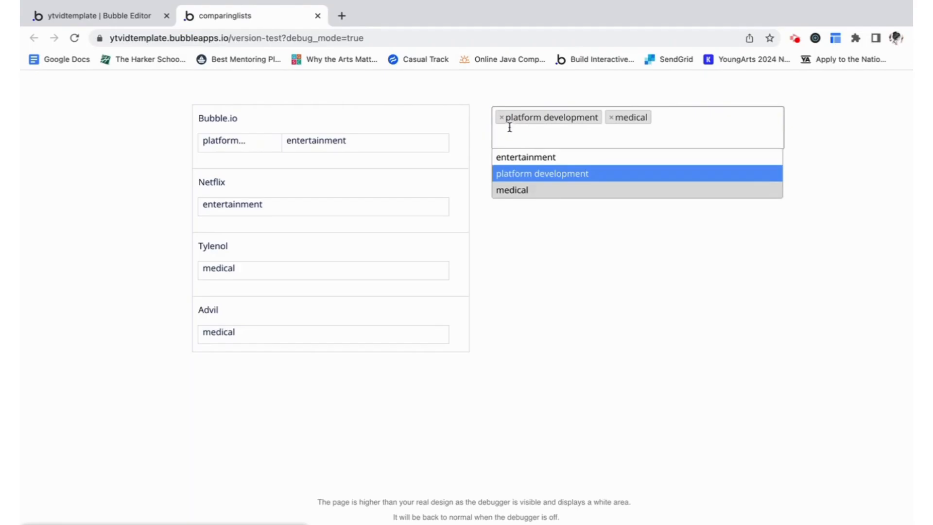
pyautogui.click(510, 128)
# Back in the Bubble editor, open the Product repeating group's Search for Products data source for editing
pyautogui.click(138, 20)
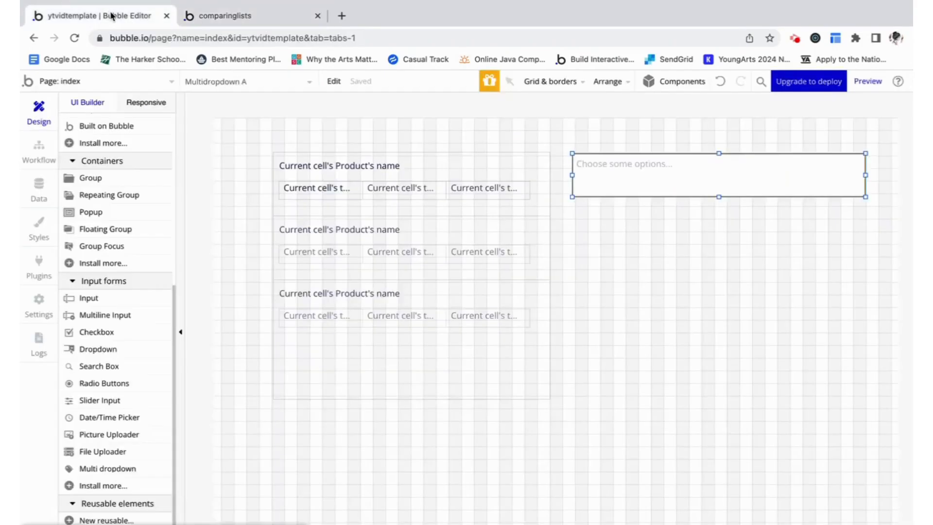
pyautogui.doubleClick(486, 363)
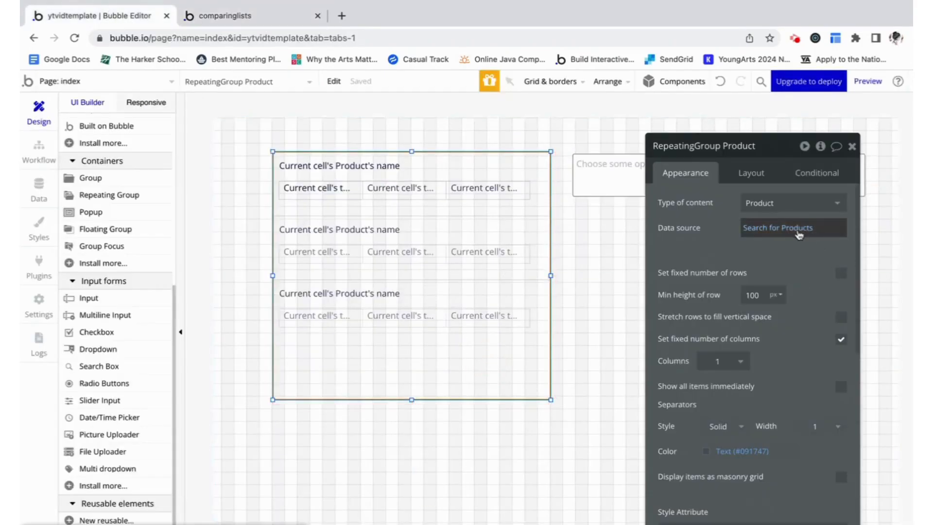
pyautogui.click(778, 227)
# Try out a tags constraint in the Product search, check its comparison options, and remove it
pyautogui.click(498, 221)
pyautogui.click(450, 205)
pyautogui.click(461, 255)
pyautogui.click(629, 205)
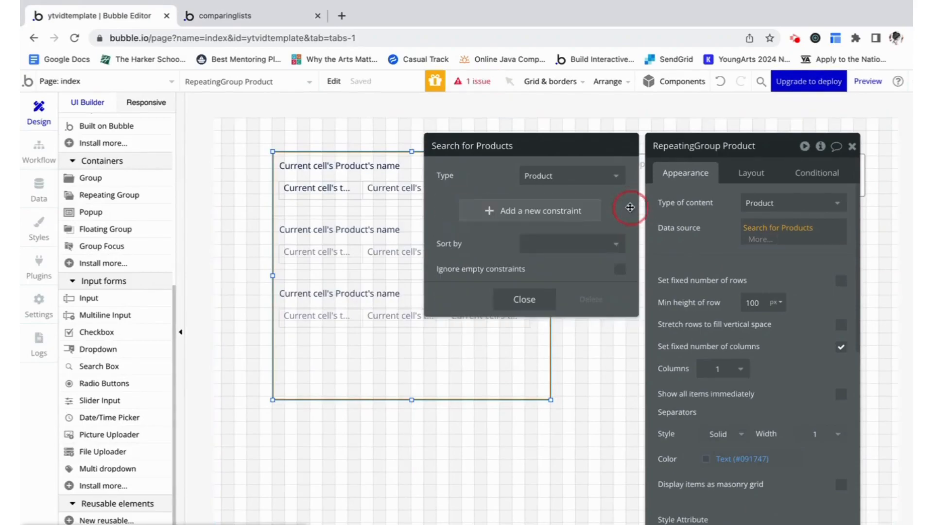
pyautogui.click(537, 239)
pyautogui.click(457, 211)
pyautogui.click(459, 238)
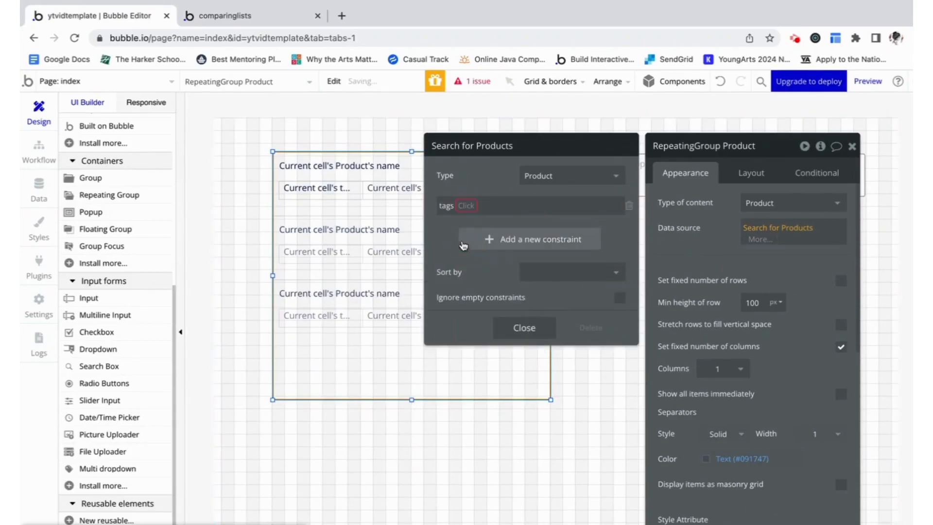
pyautogui.click(470, 206)
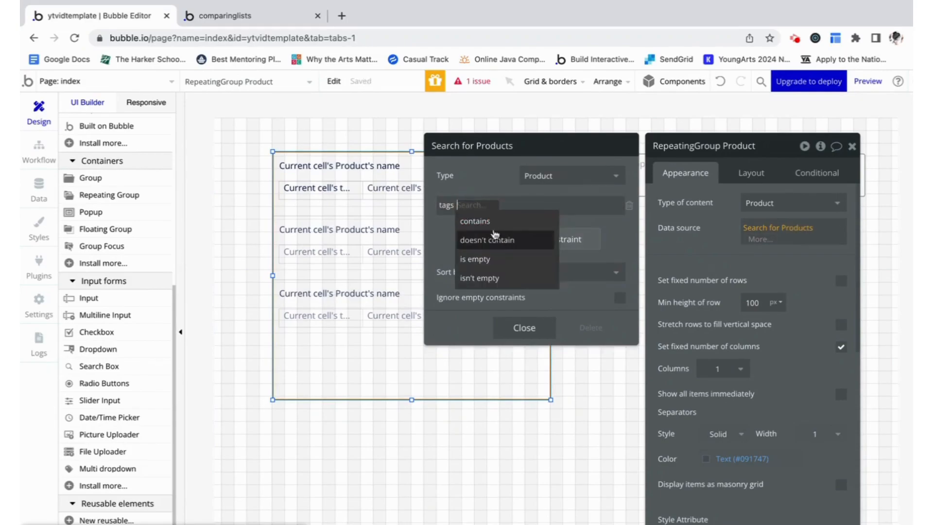
pyautogui.click(629, 208)
# Append the :filtered operator to the repeating group's Search for Products data source
pyautogui.click(759, 239)
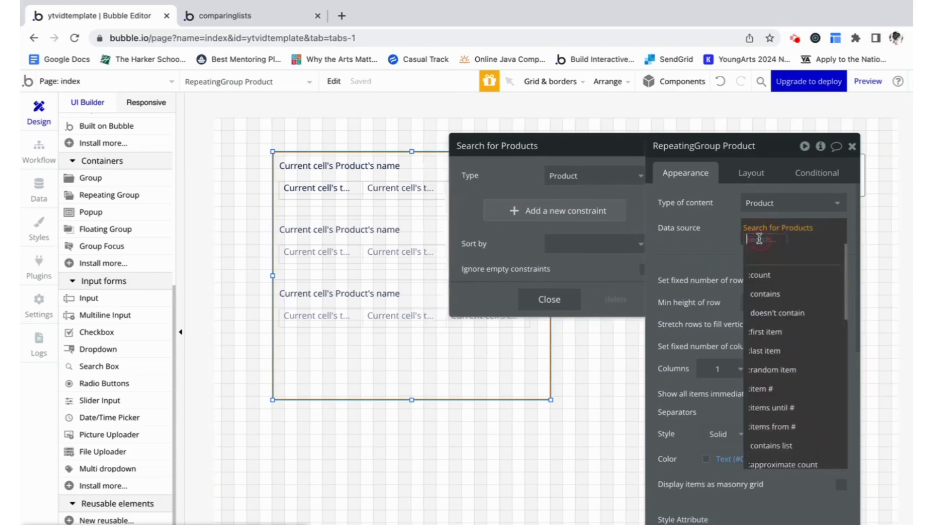
pyautogui.write(':fil')
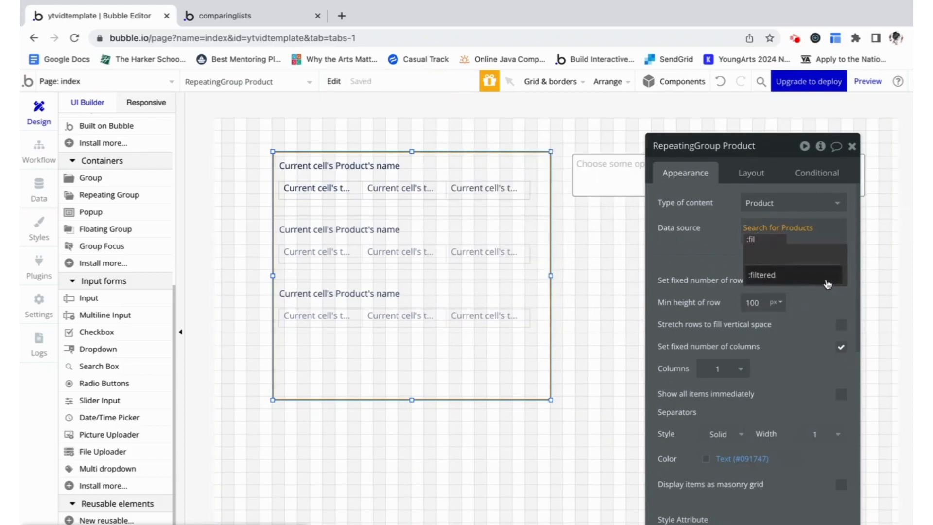
pyautogui.click(823, 281)
# Try a tags constraint in the list filter and delete it
pyautogui.click(500, 183)
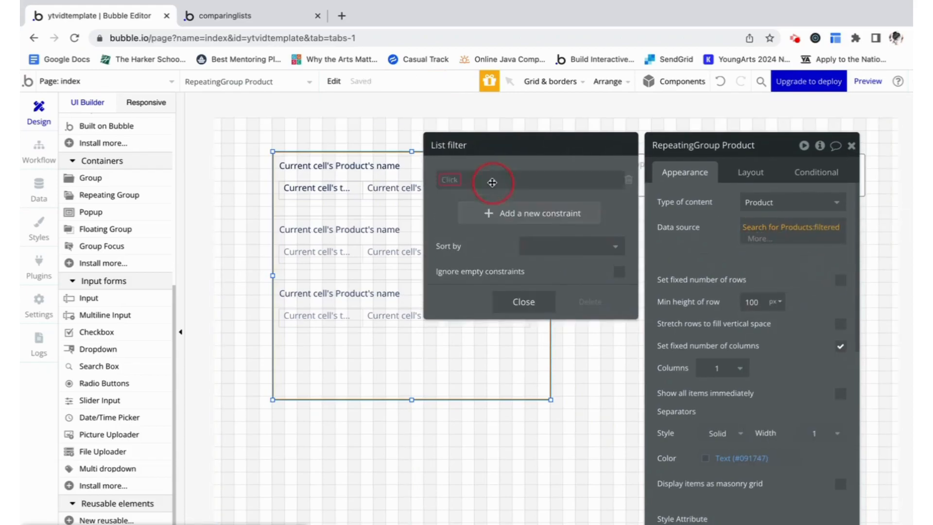
pyautogui.write('t')
pyautogui.click(475, 196)
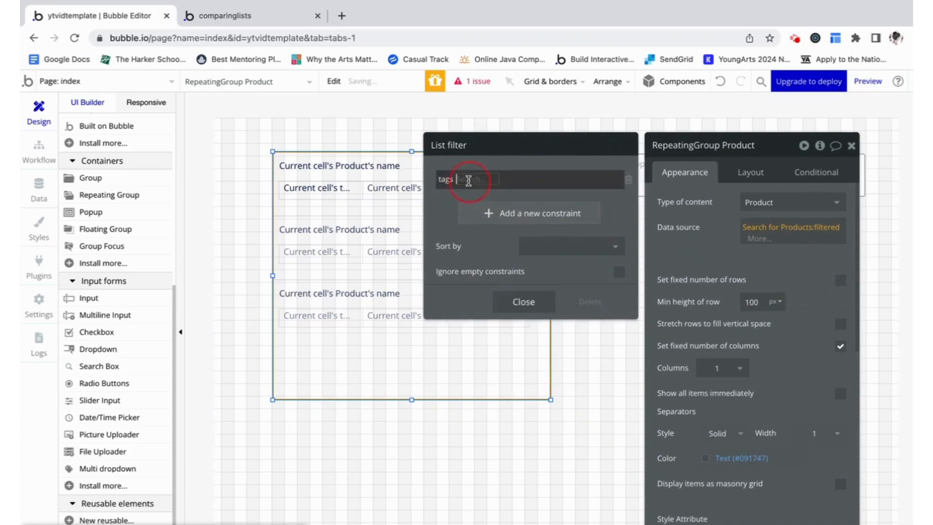
pyautogui.click(468, 178)
pyautogui.click(630, 180)
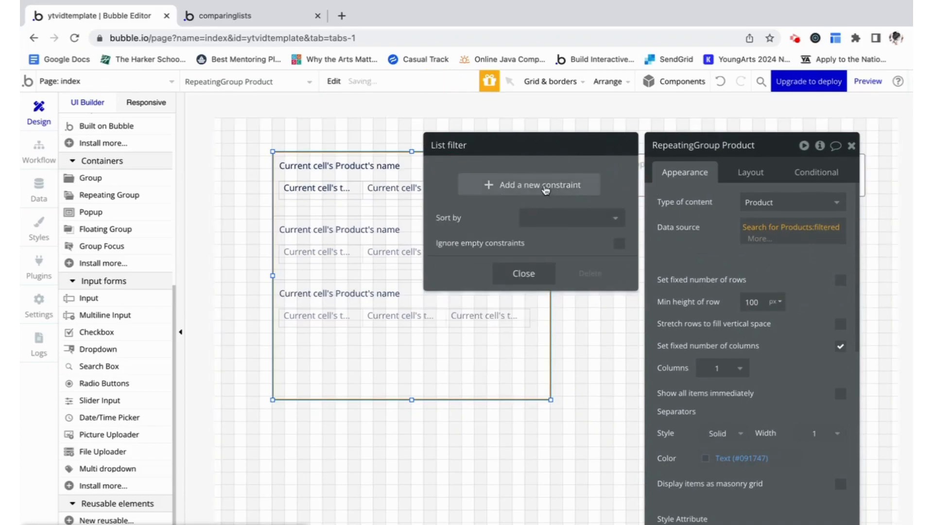
# Add an Advanced constraint to the list filter of the Product repeating group's data source
pyautogui.click(549, 190)
pyautogui.click(452, 179)
pyautogui.write('as')
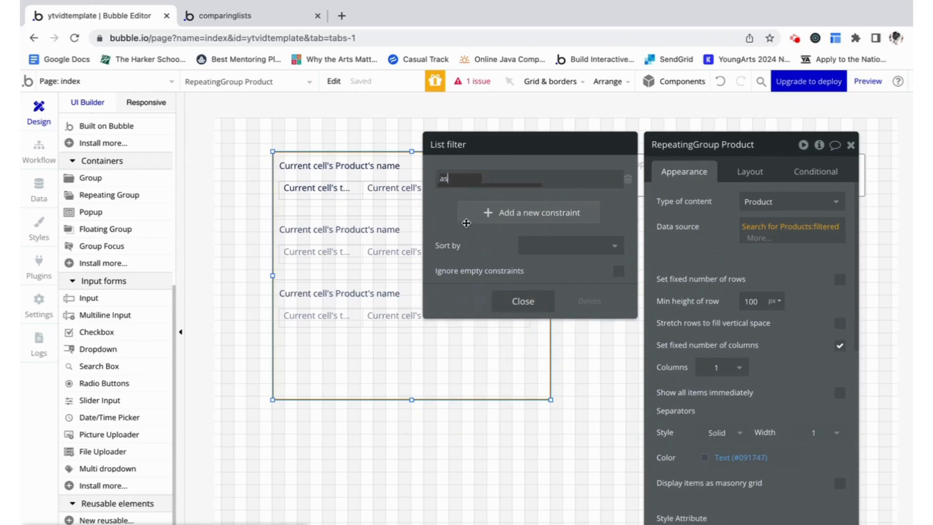
pyautogui.write('d')
pyautogui.click(464, 195)
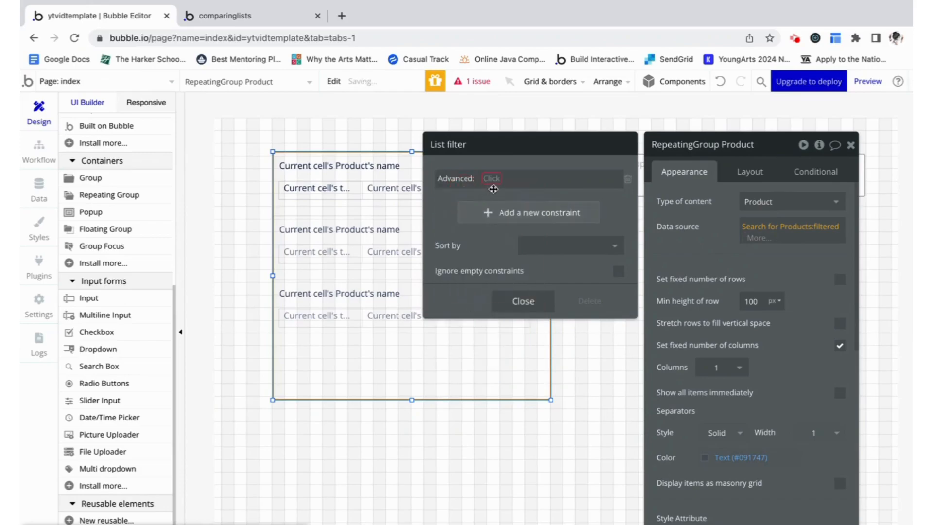
# Build the Advanced constraint's expression as This Product's tags intersect with Multidropdown A's value
pyautogui.click(508, 232)
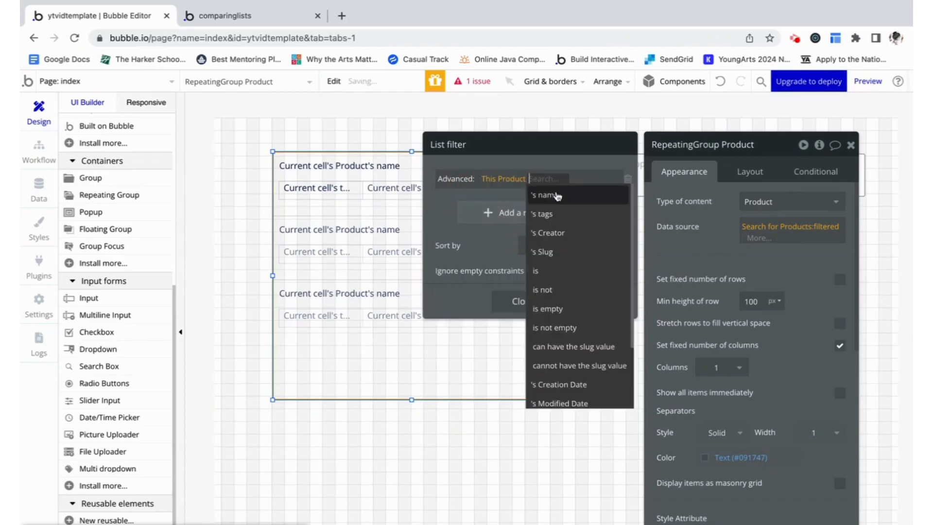
pyautogui.click(554, 210)
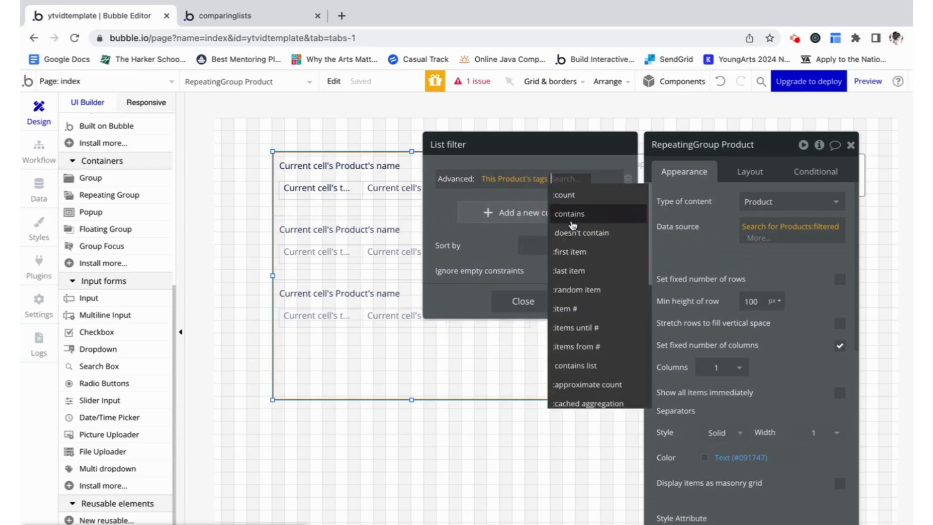
pyautogui.write('in')
pyautogui.click(581, 252)
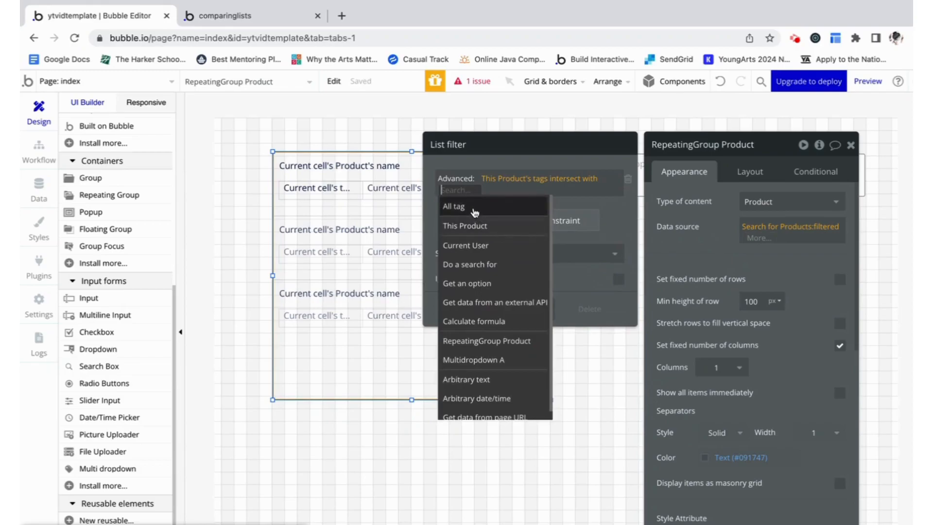
pyautogui.write('mul')
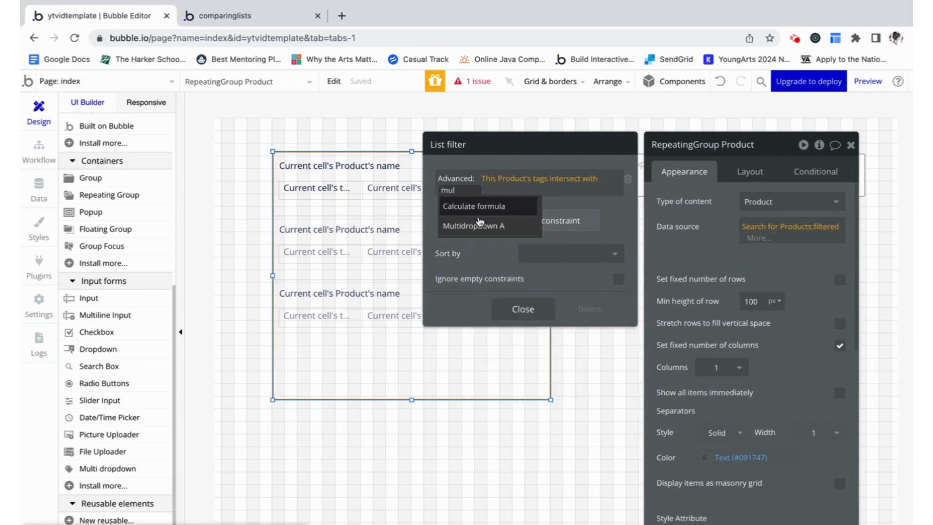
pyautogui.click(480, 225)
pyautogui.click(521, 208)
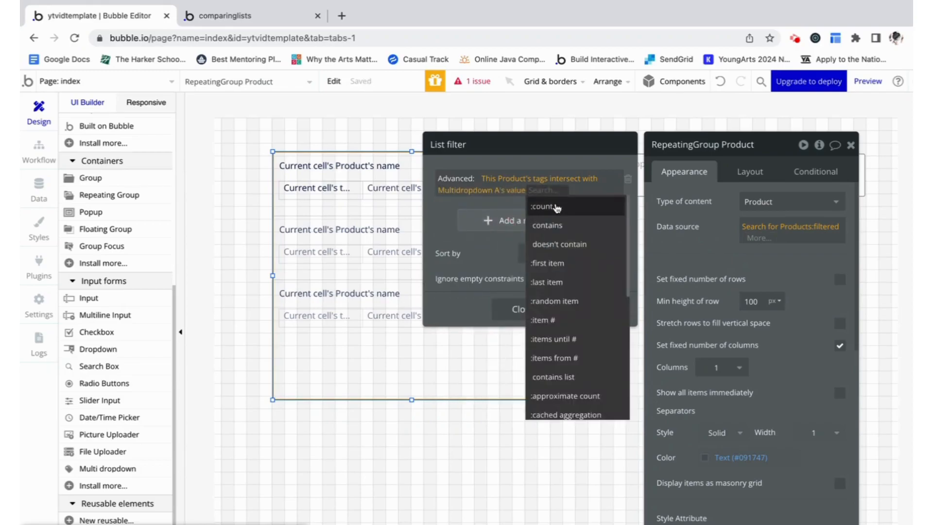
# Complete the Advanced constraint with the condition :count > 0
pyautogui.click(557, 207)
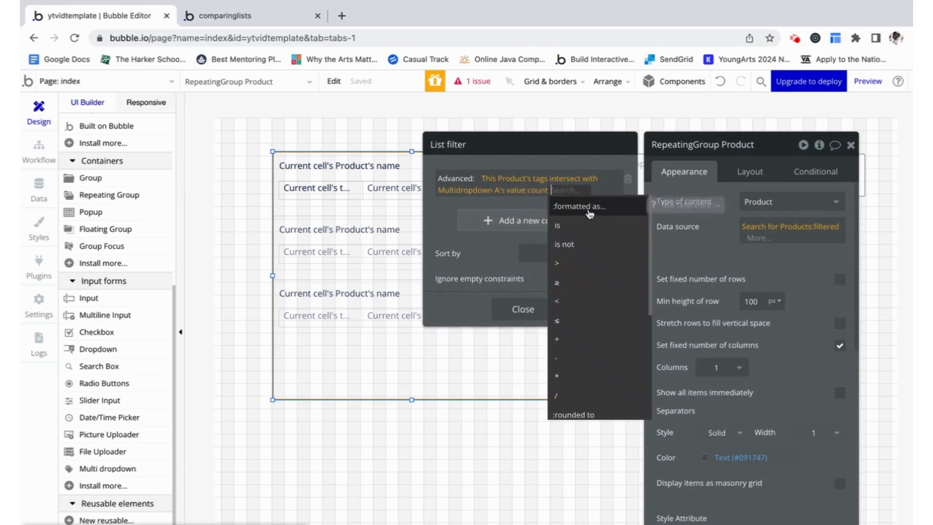
pyautogui.write('>0')
pyautogui.press('BackSpace')
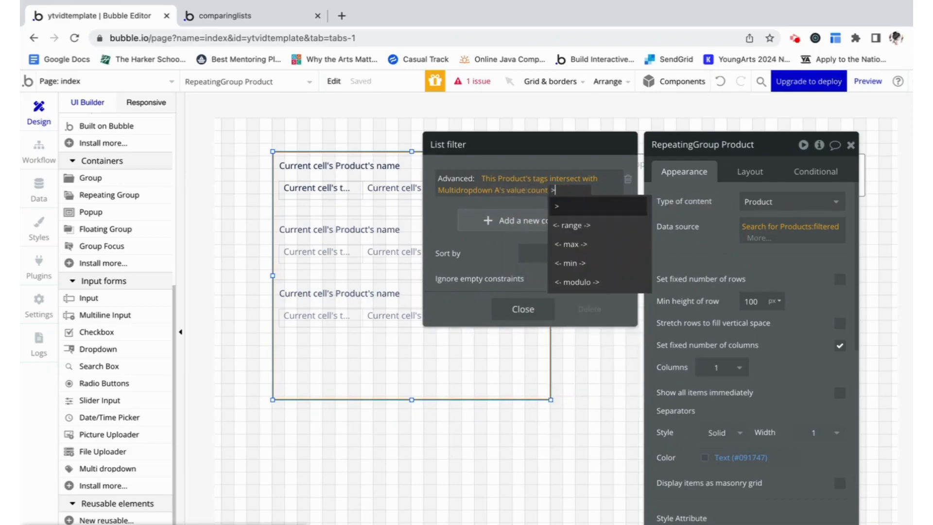
pyautogui.click(579, 213)
pyautogui.write('0')
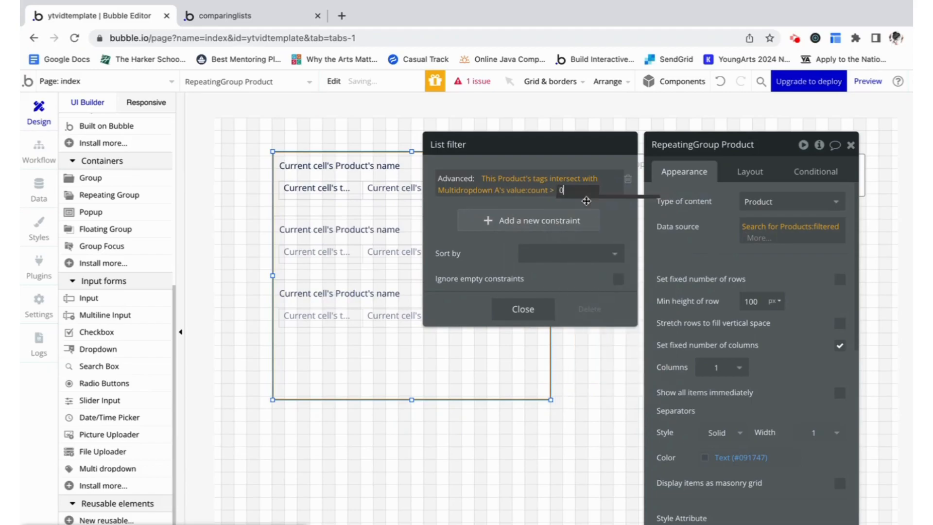
pyautogui.click(608, 206)
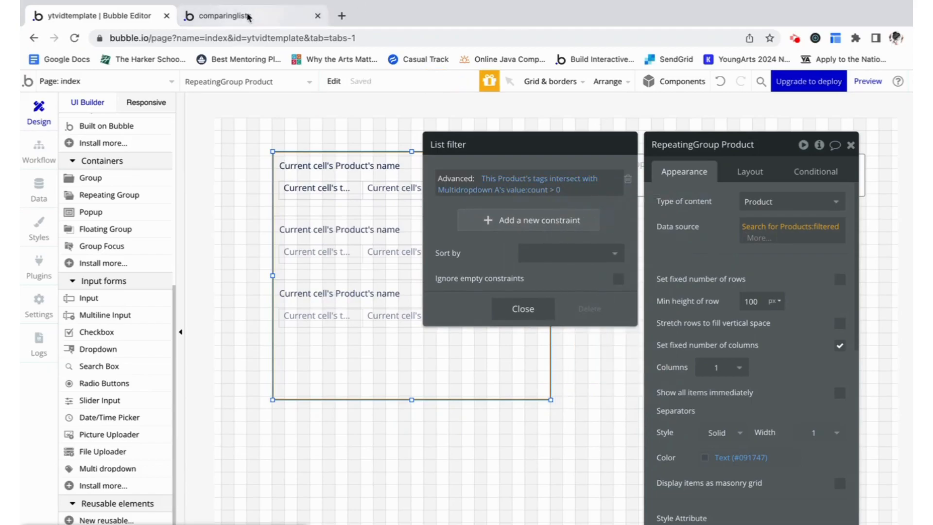
# Reload the comparinglists preview, choose the entertainment and platform development tags, and review the filtered products
pyautogui.click(250, 17)
pyautogui.press('super+r')
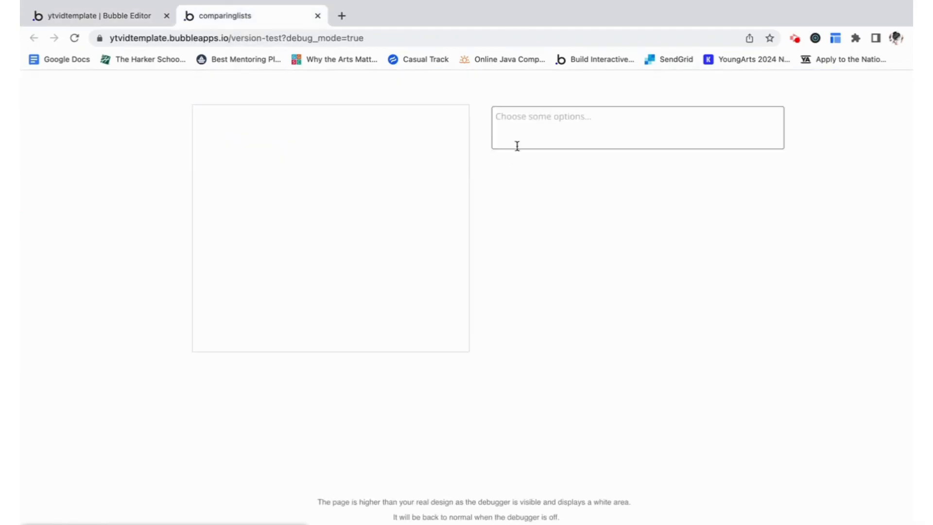
pyautogui.click(517, 145)
pyautogui.click(532, 166)
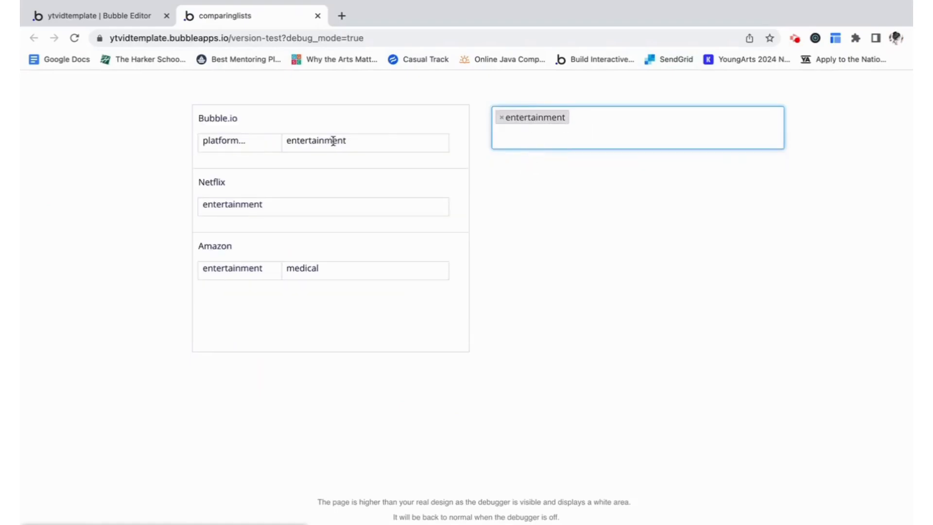
pyautogui.click(617, 122)
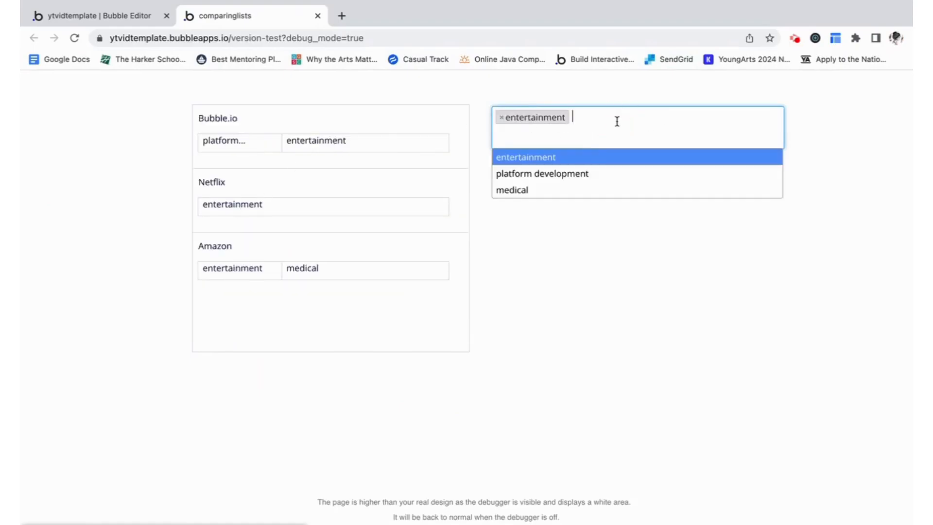
pyautogui.click(589, 174)
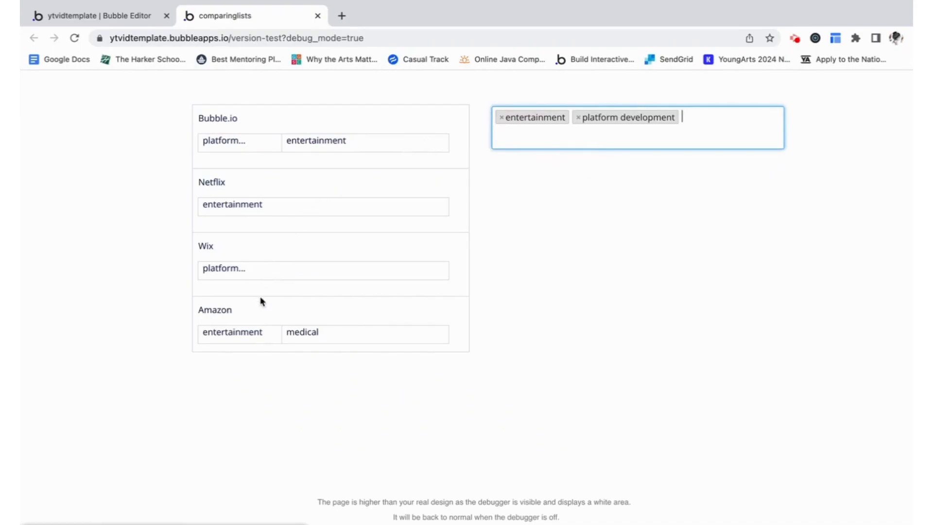
pyautogui.scroll(-1, 261, 289)
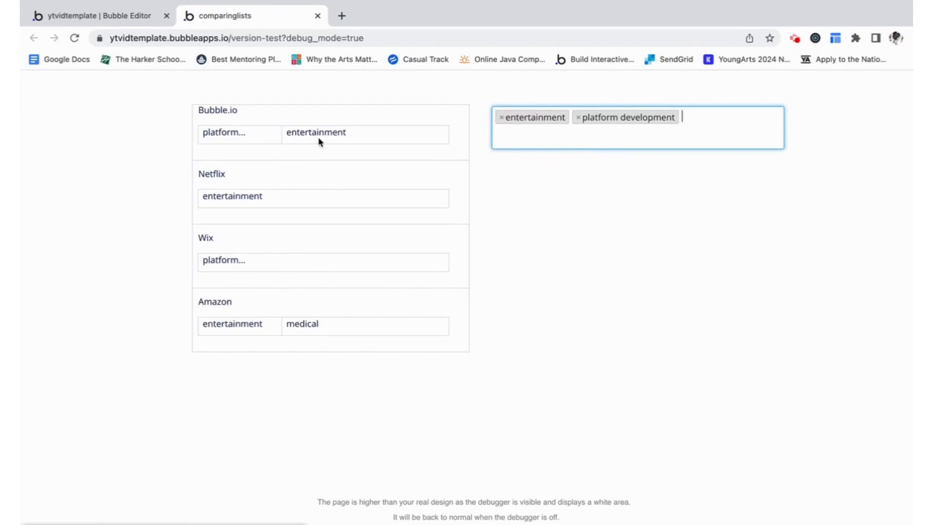
pyautogui.scroll(1, 294, 213)
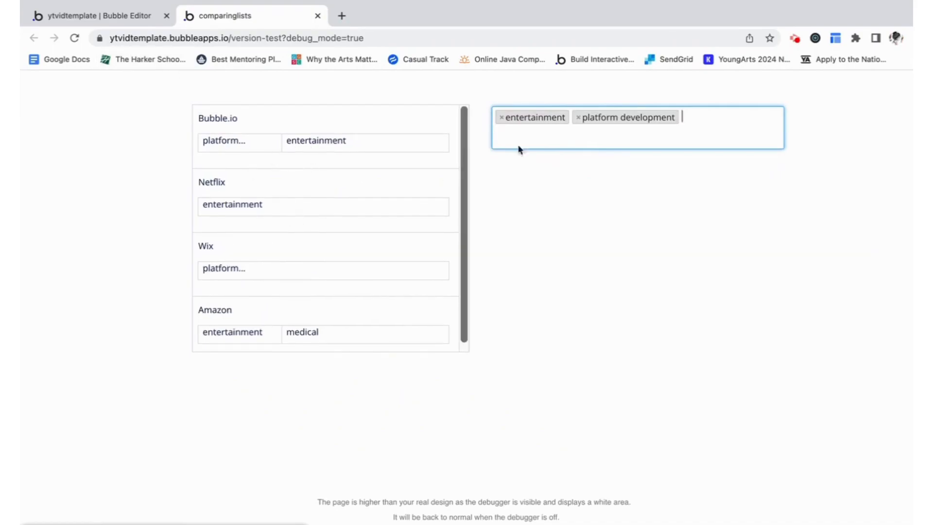
# Remove both chosen tags from the preview's multi dropdown to check the list with no selection
pyautogui.click(502, 117)
pyautogui.click(502, 118)
pyautogui.click(531, 97)
# Back in the Bubble editor, extend the Advanced constraint with "or Multidropdown A's value:count is 0"
pyautogui.click(146, 19)
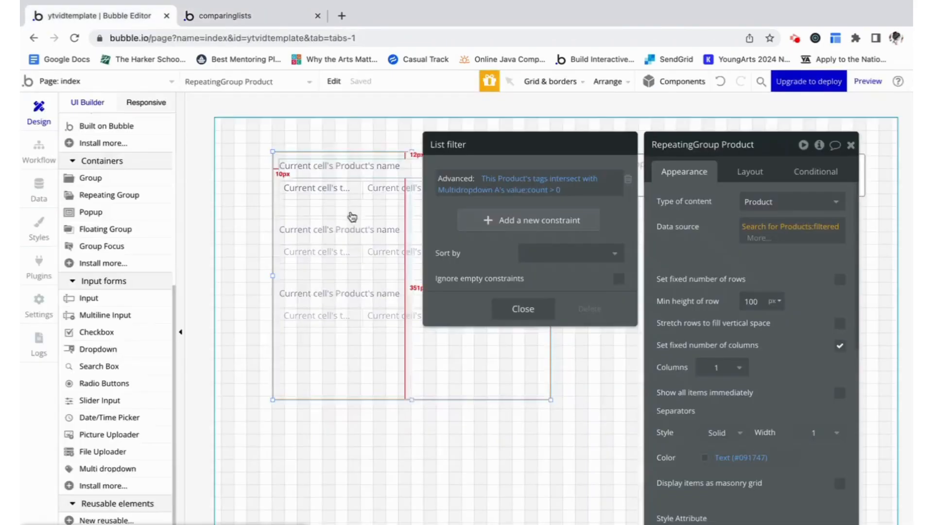
pyautogui.click(560, 194)
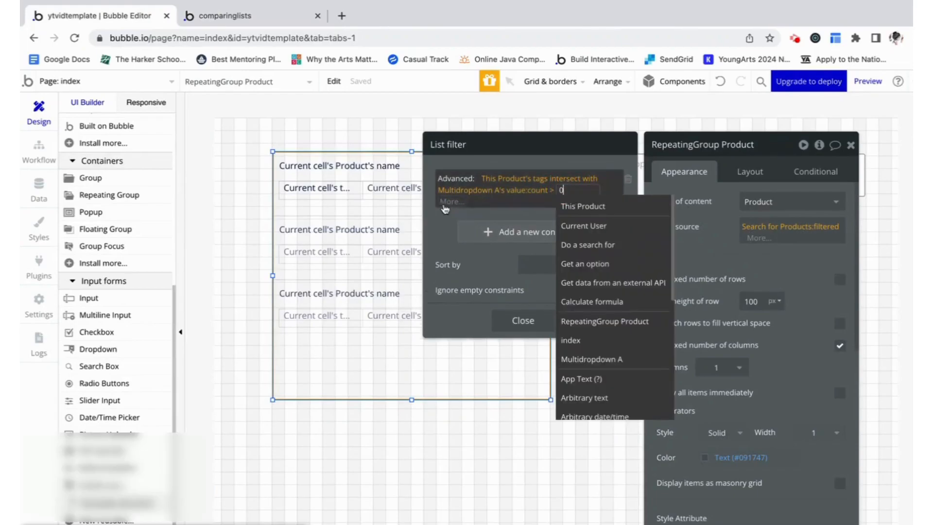
pyautogui.click(573, 245)
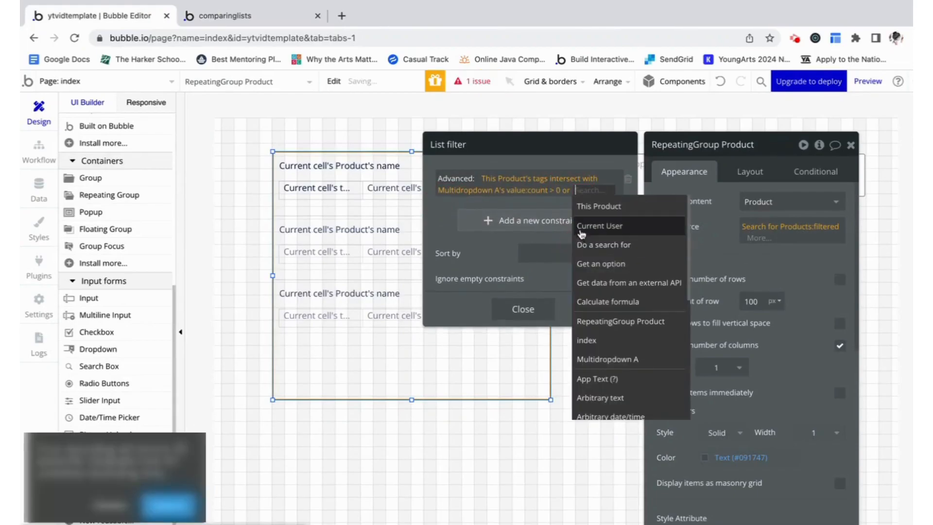
pyautogui.write('mul')
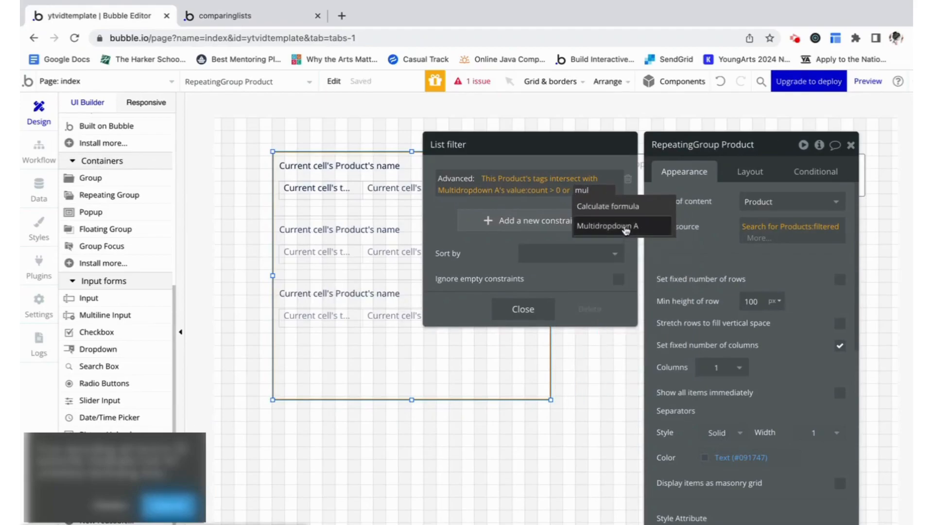
pyautogui.click(620, 226)
pyautogui.click(519, 217)
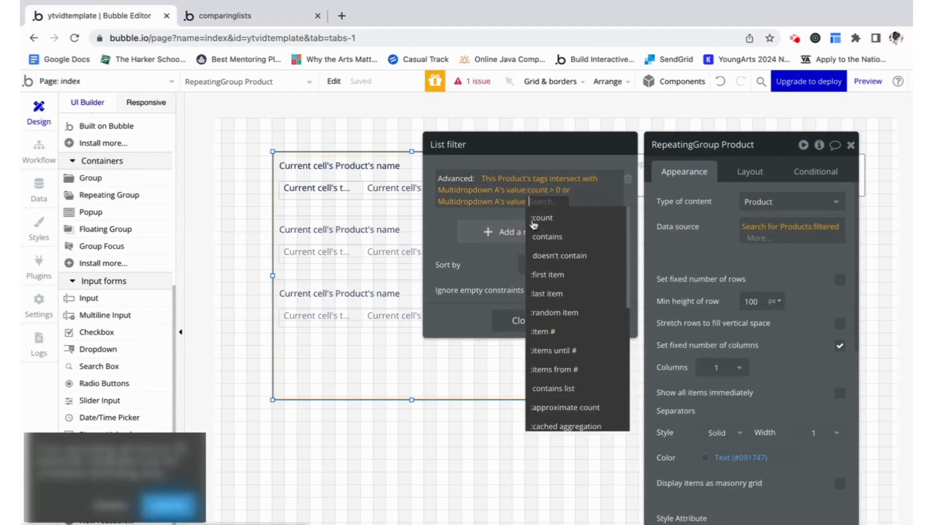
pyautogui.click(558, 218)
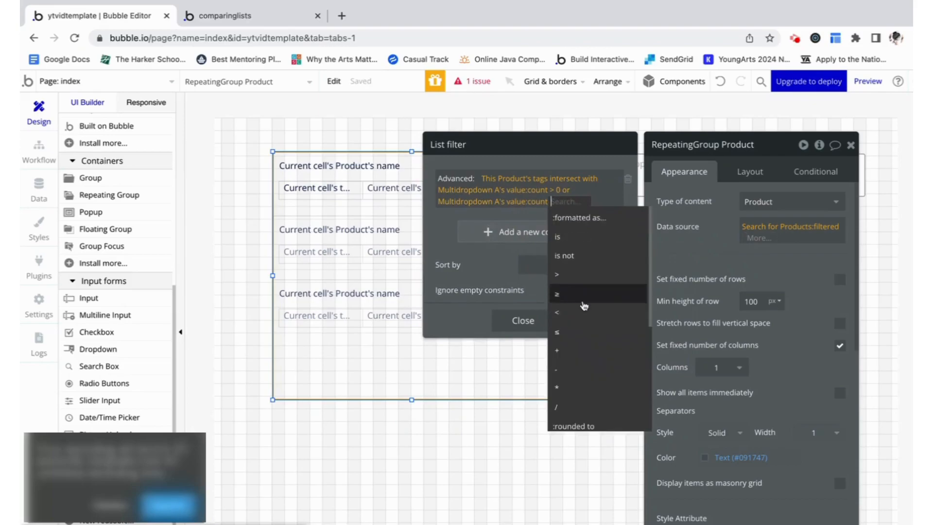
pyautogui.click(559, 237)
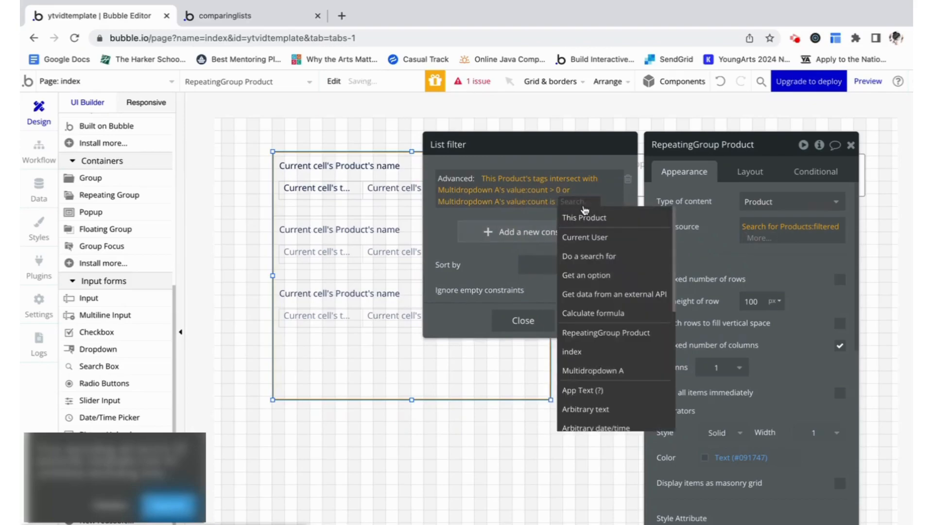
pyautogui.write('0')
pyautogui.click(616, 230)
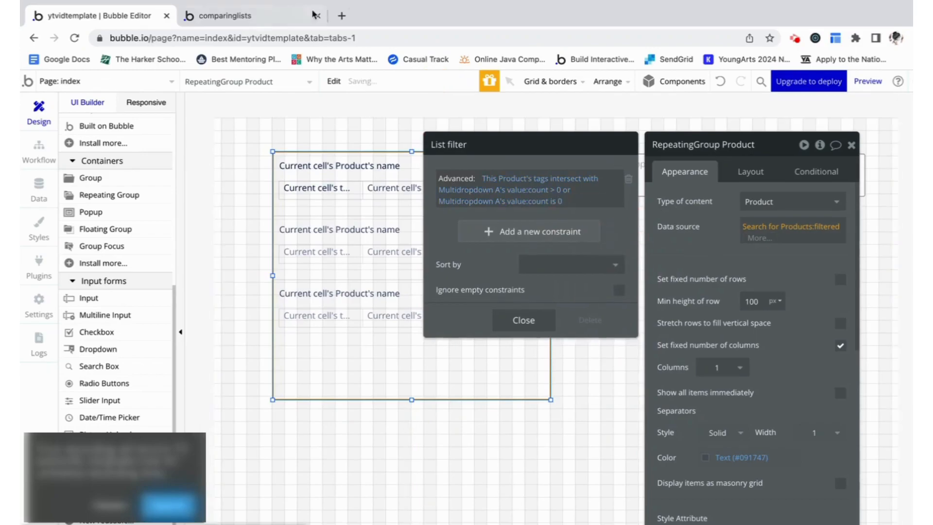
# Switch to the comparinglists preview and reload it to test the updated filter
pyautogui.click(325, 12)
pyautogui.click(272, 37)
pyautogui.press('Return')
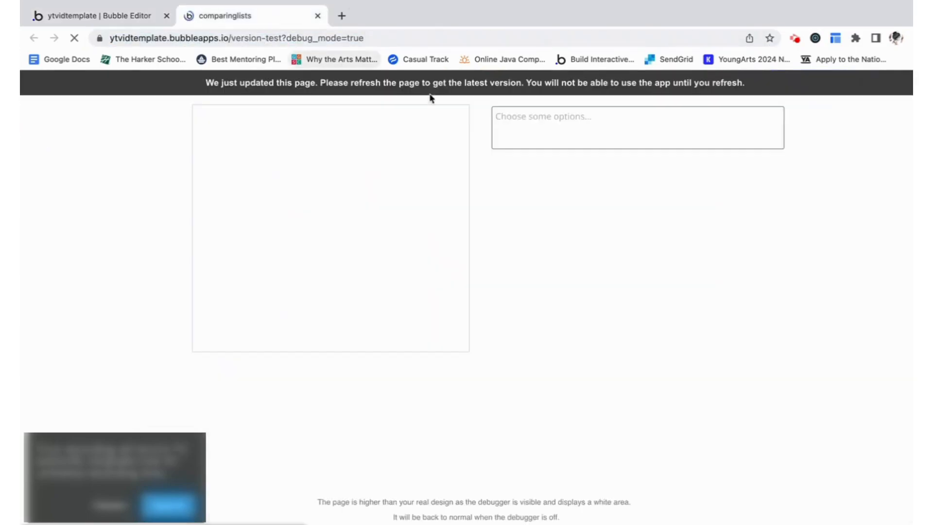